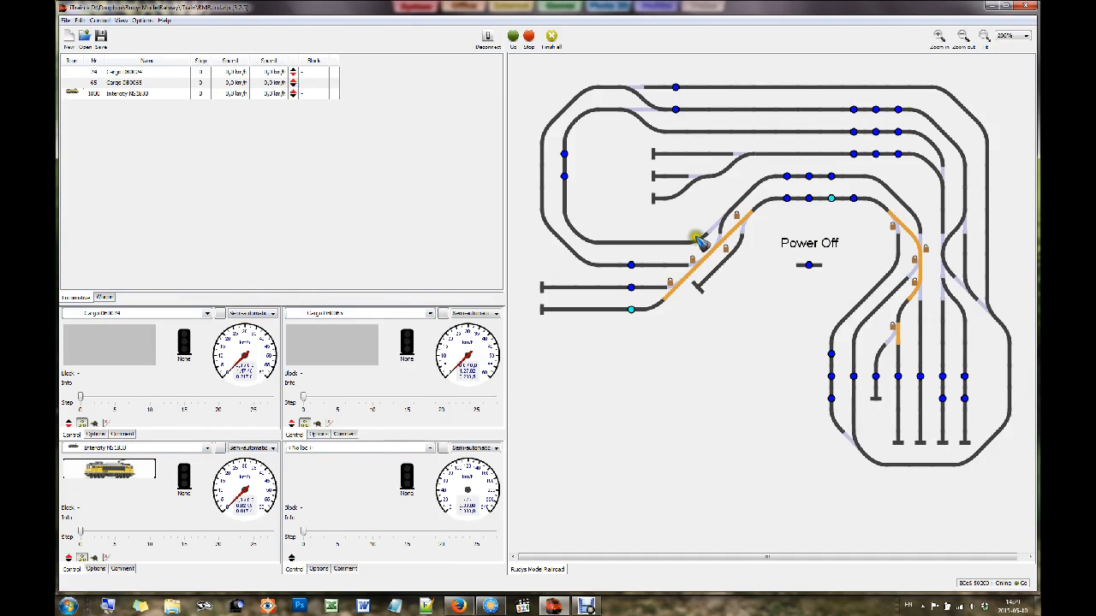
Deactivate the two active feedbacks, on the lowest dead-end siding and the inner station track, to release their locked turnouts.
left_click(756, 384)
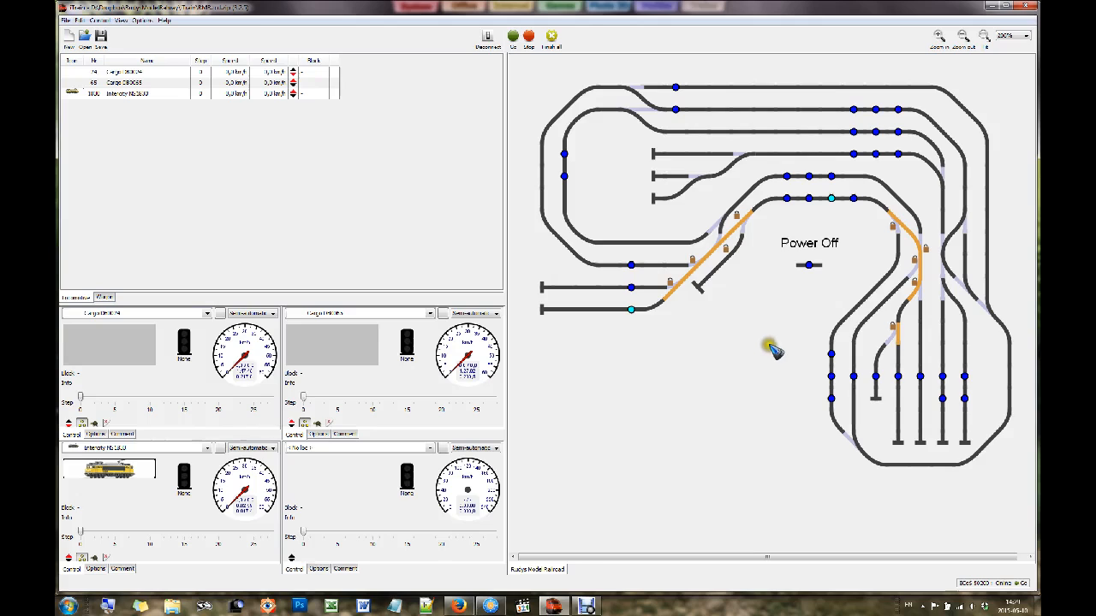
left_click(631, 309)
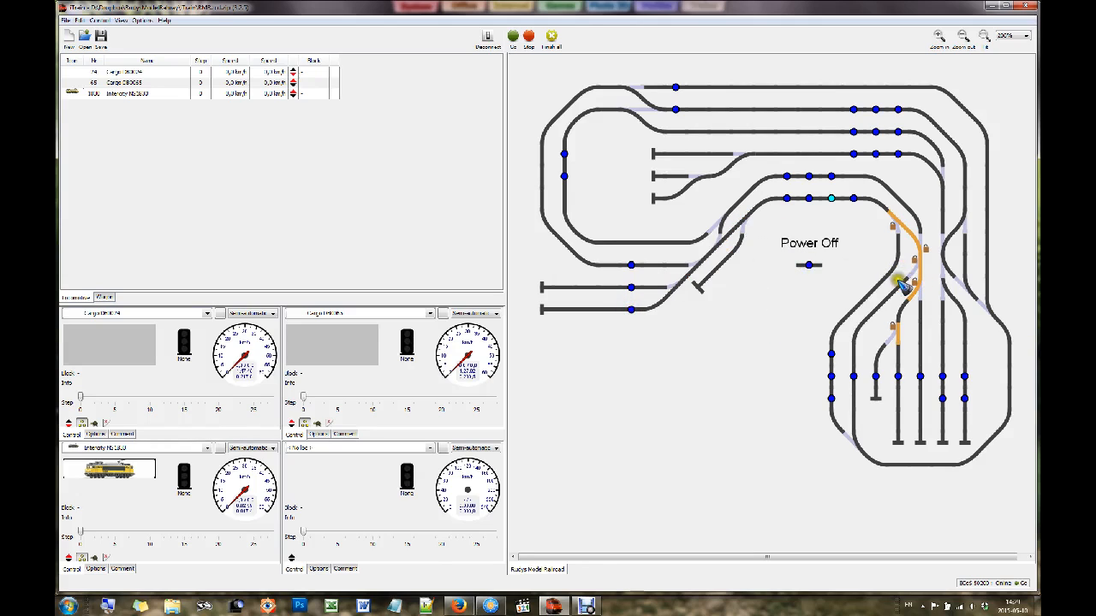
left_click(832, 198)
Toggle the Power Off feedback on and off again to lock and release all turnouts on the layout.
left_click(809, 267)
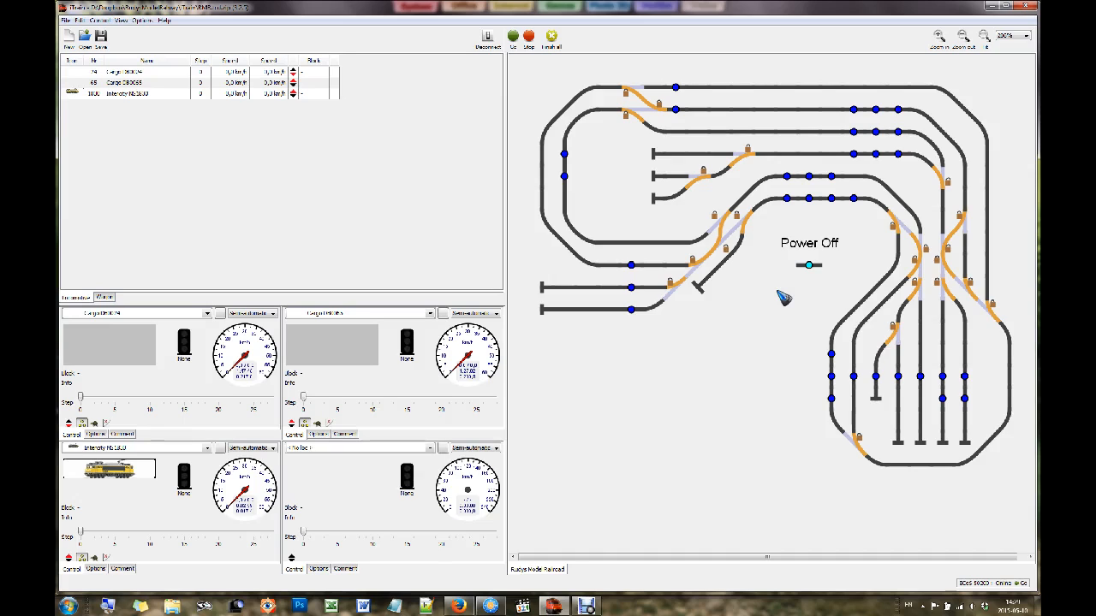
left_click(809, 265)
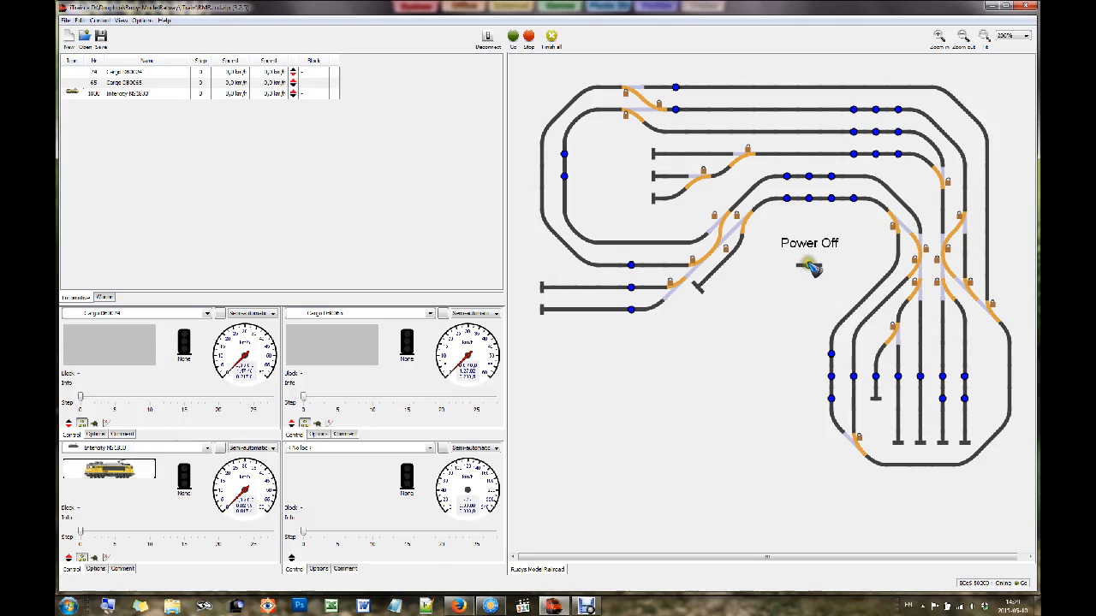
left_click(810, 268)
left_click(809, 265)
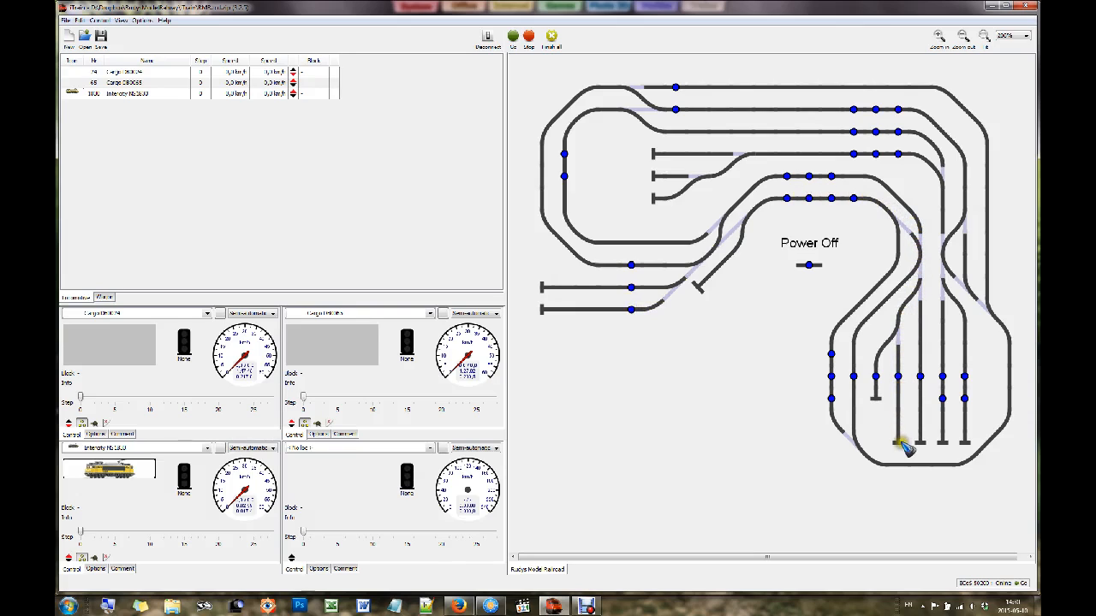
Activate the feedback on the lowest dead-end siding and the third feedback on the inner station track to set their routes.
left_click(640, 319)
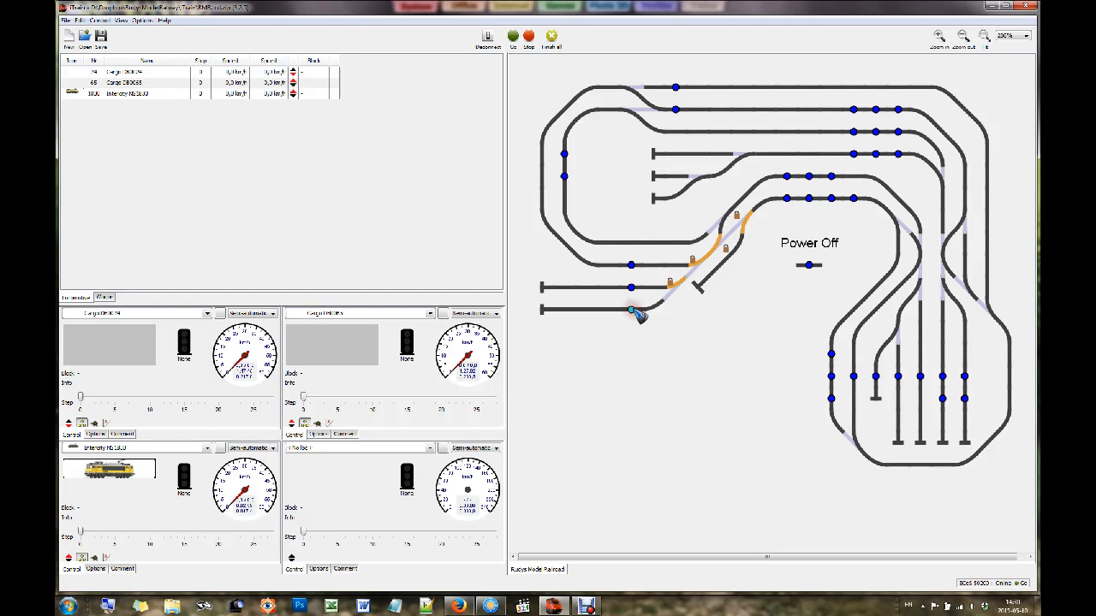
left_click(719, 267)
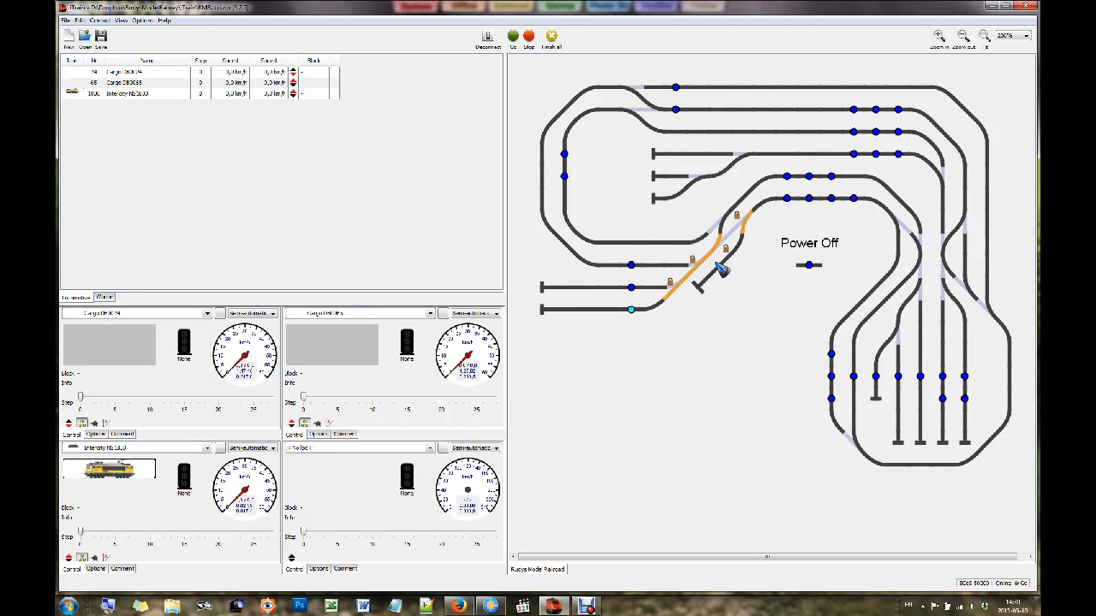
left_click(751, 234)
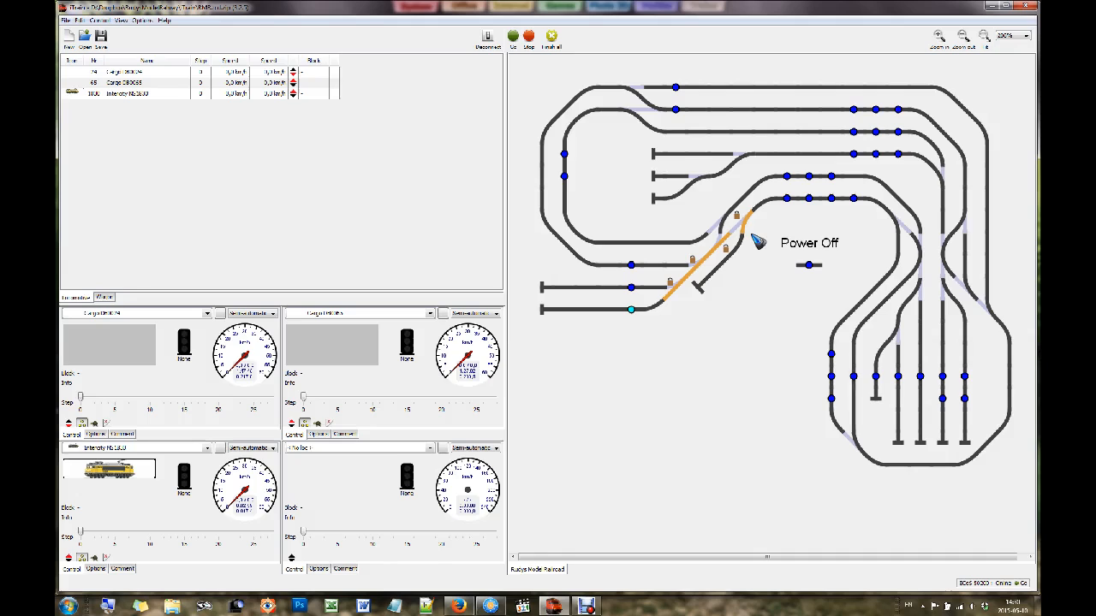
left_click(832, 201)
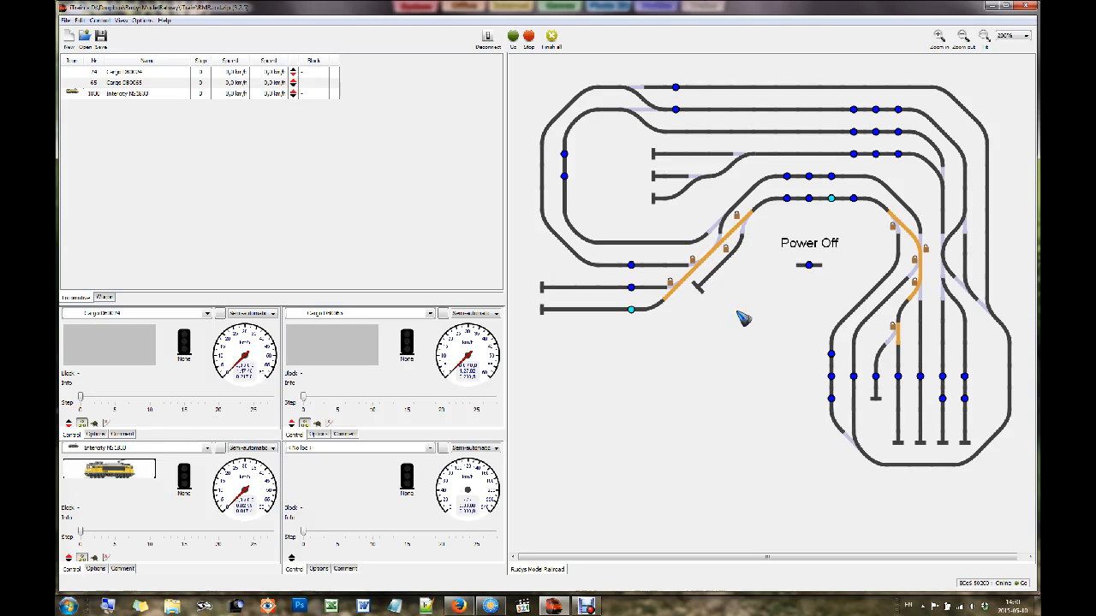
Try to switch the locked turnouts at both ends of the inner station track by hand.
left_click(712, 244)
left_click(692, 256)
left_click(716, 240)
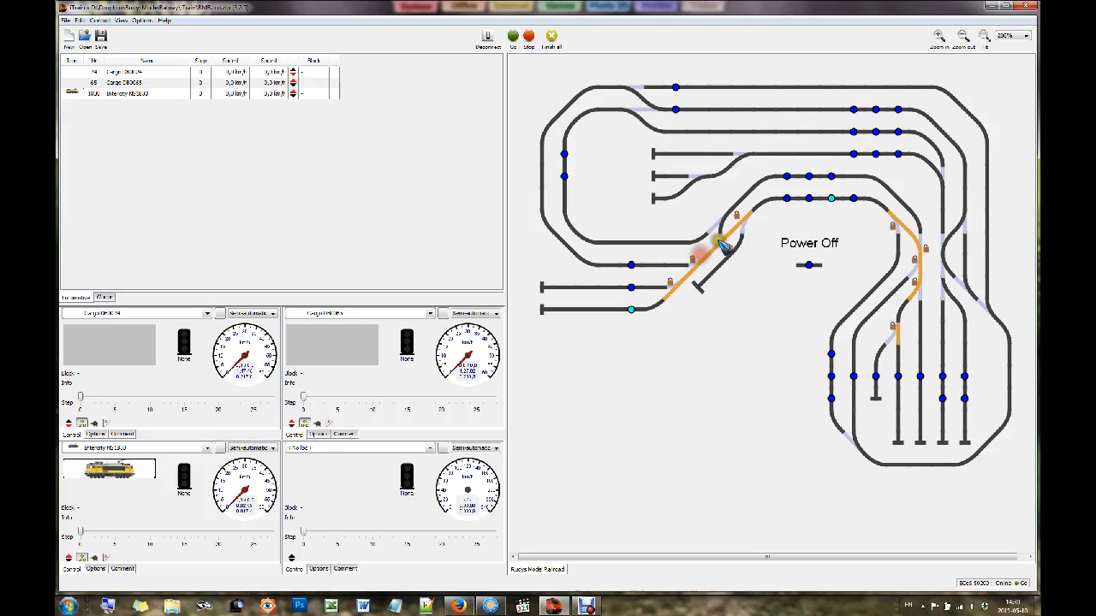
left_click(901, 230)
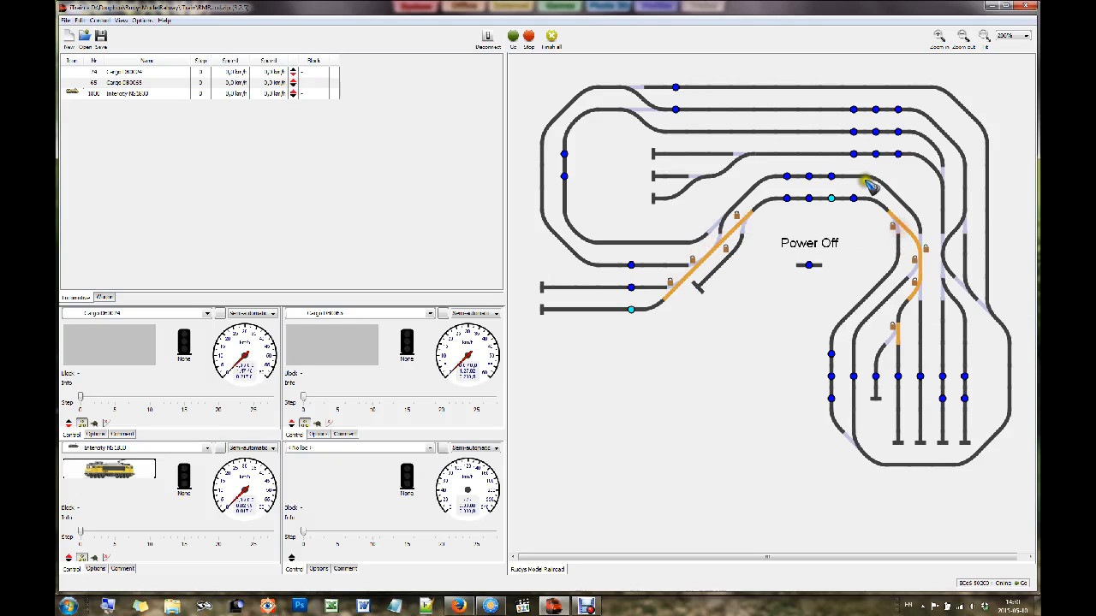
left_click(856, 200)
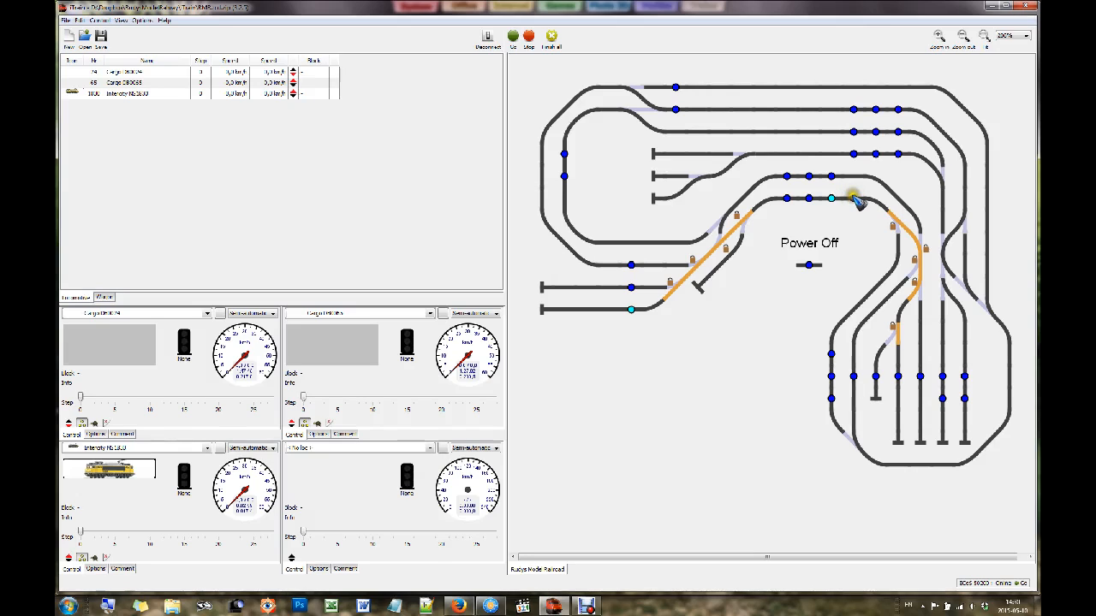
left_click(857, 199)
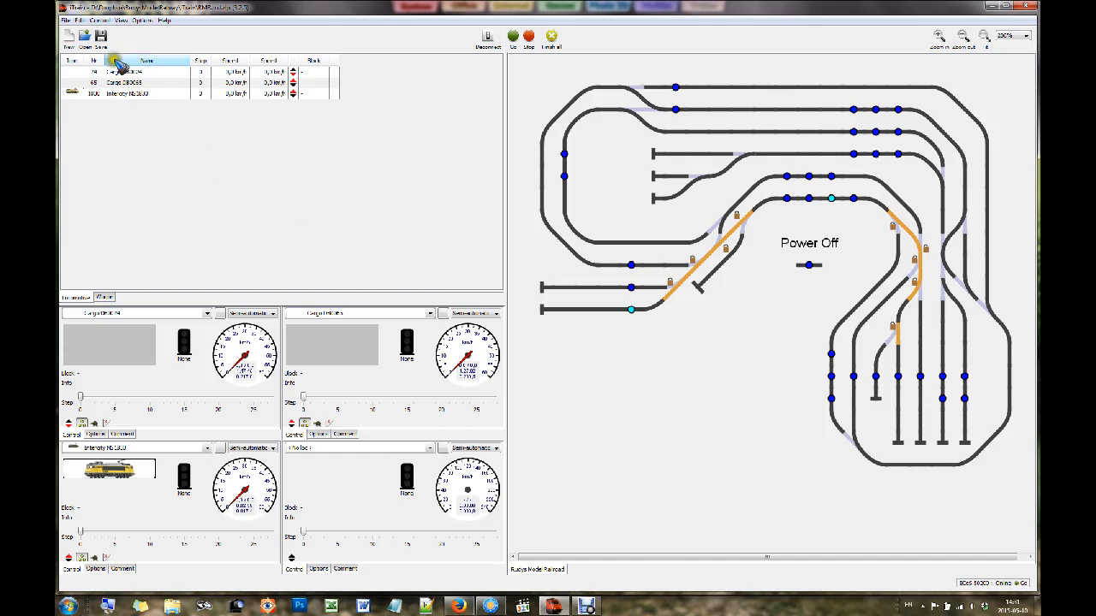
Review the type and initial state options of turnout 24 in the accessory editor, keeping its initial state at Branch.
left_click(79, 20)
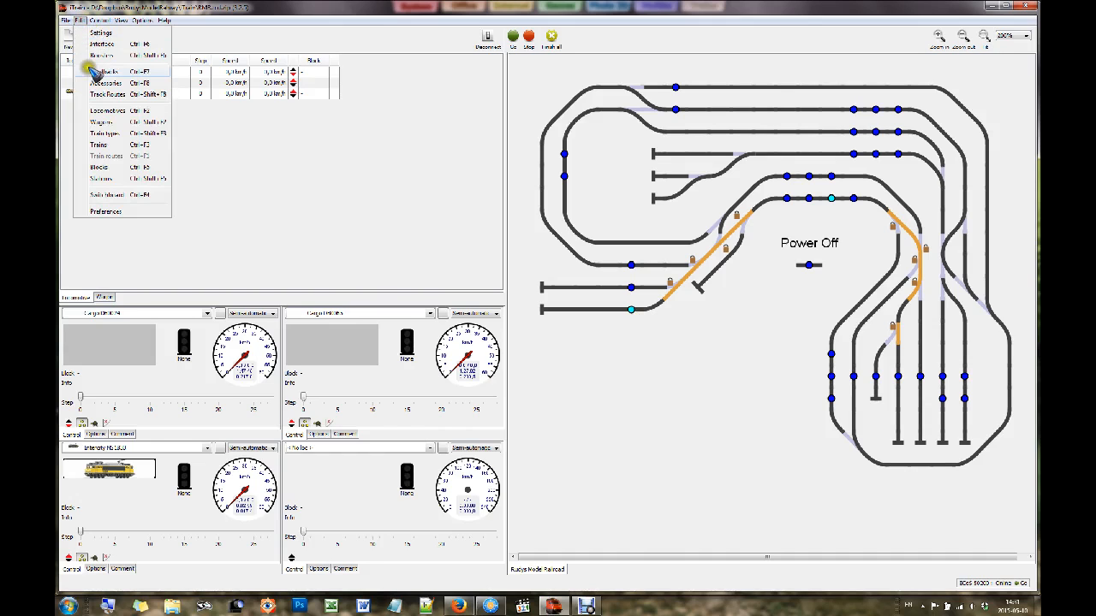
left_click(106, 82)
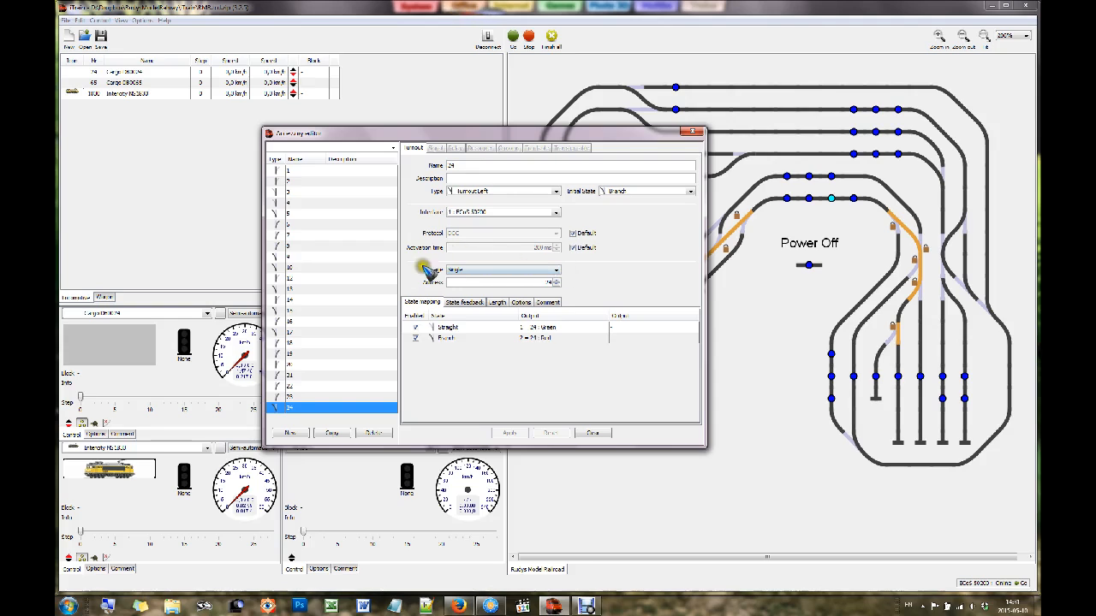
left_click(488, 191)
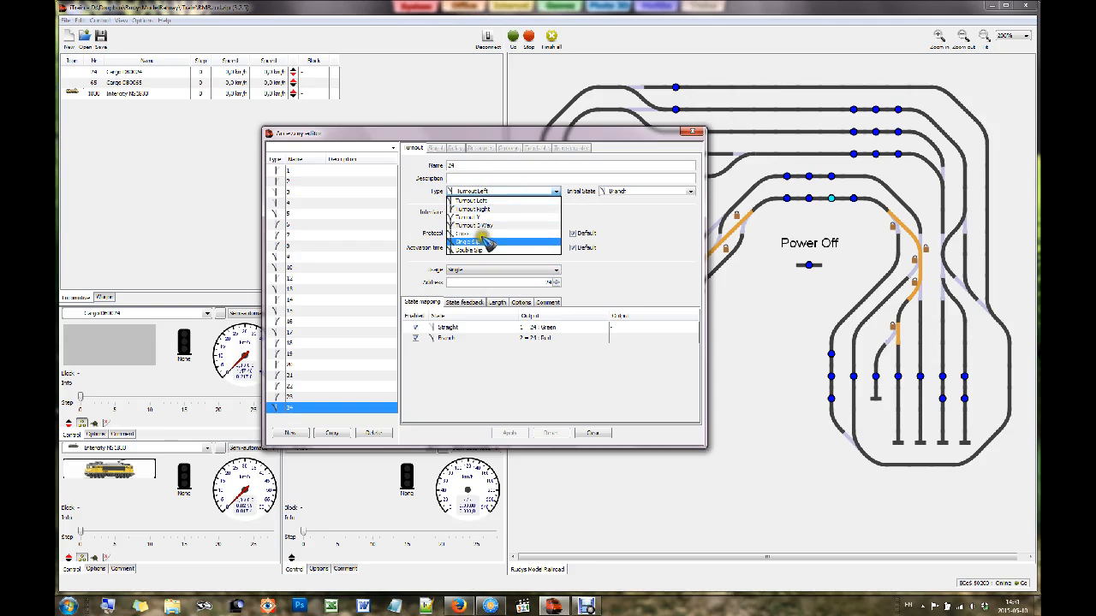
left_click(497, 193)
left_click(635, 197)
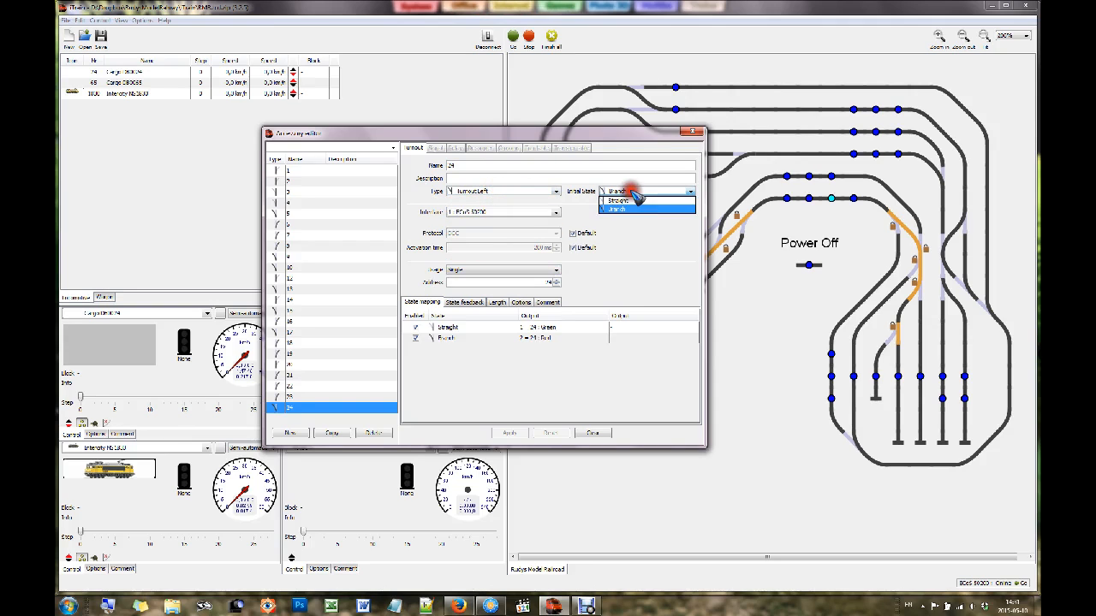
left_click(631, 211)
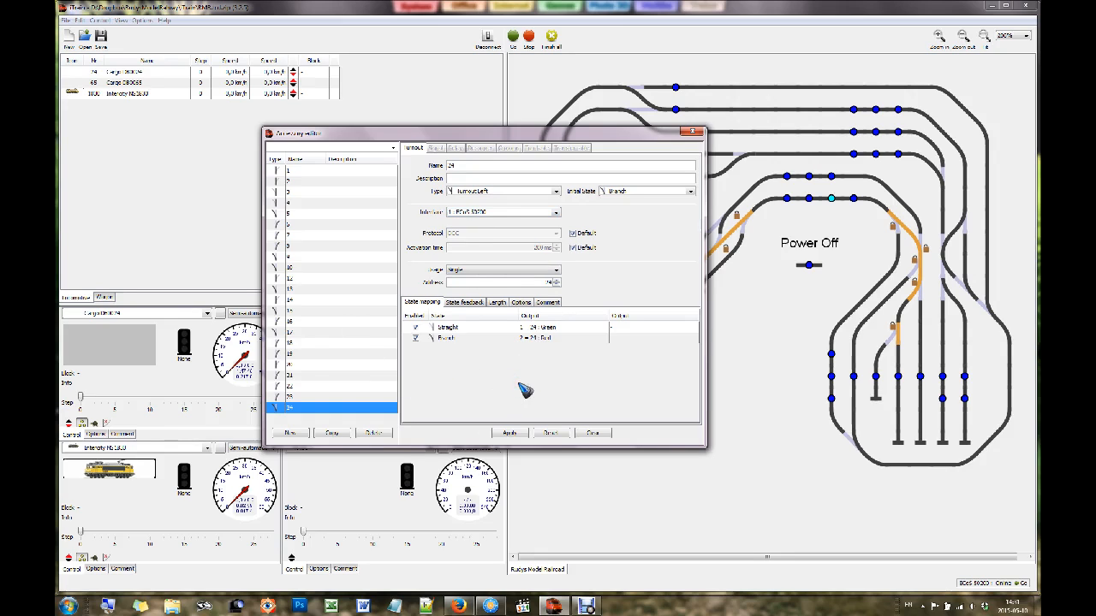
left_click(694, 134)
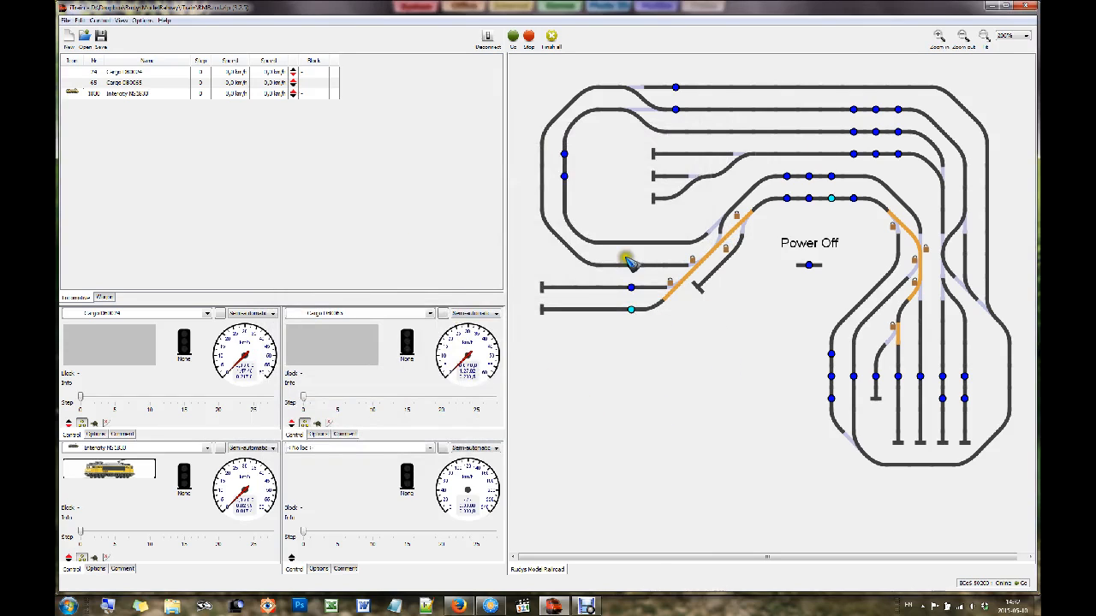
Open the switchboard editor and reposition and resize its window so the live layout stays partly visible beside it.
left_click(79, 19)
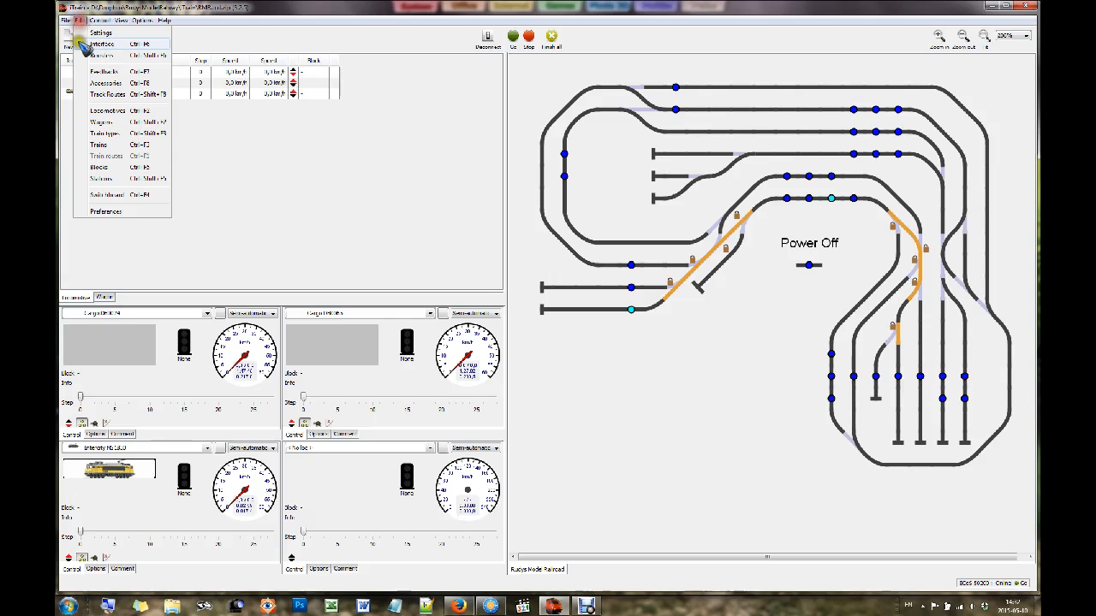
left_click(107, 195)
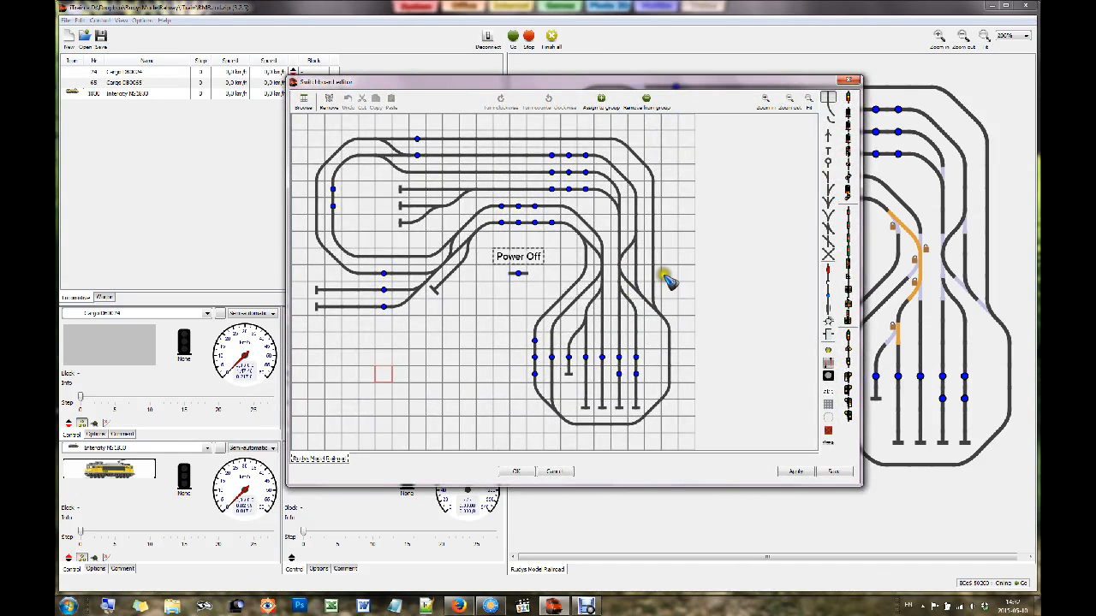
left_click_drag(512, 83, 416, 55)
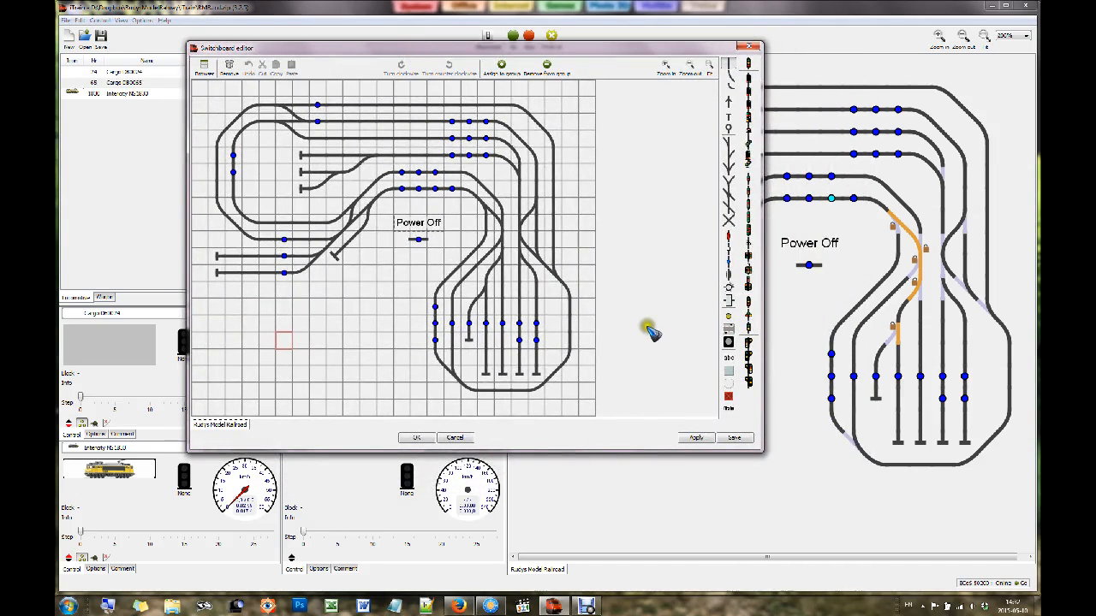
left_click_drag(757, 450, 922, 544)
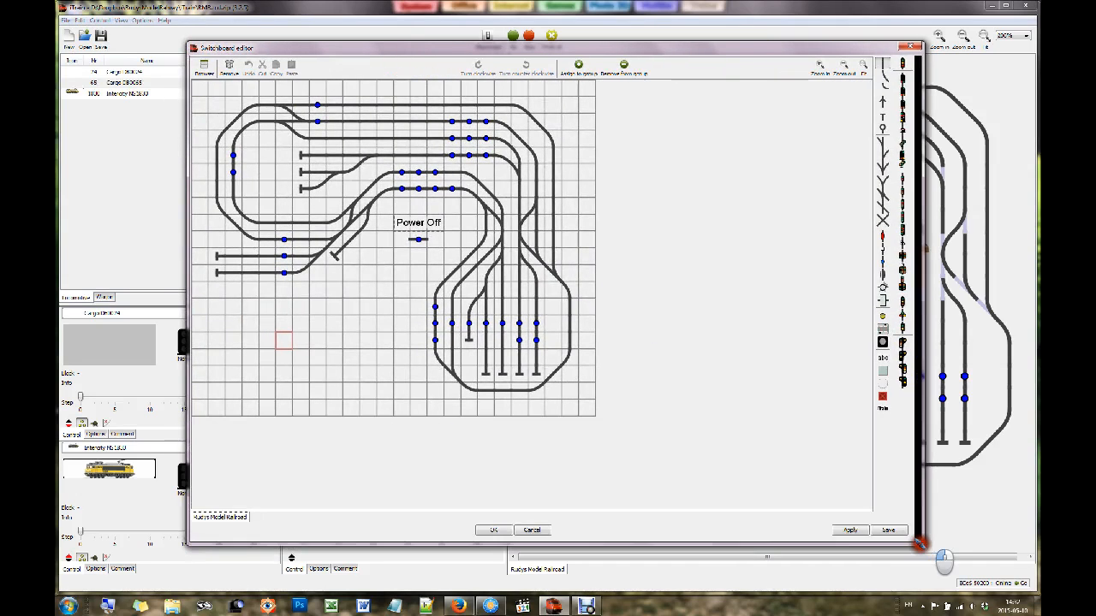
left_click(585, 273)
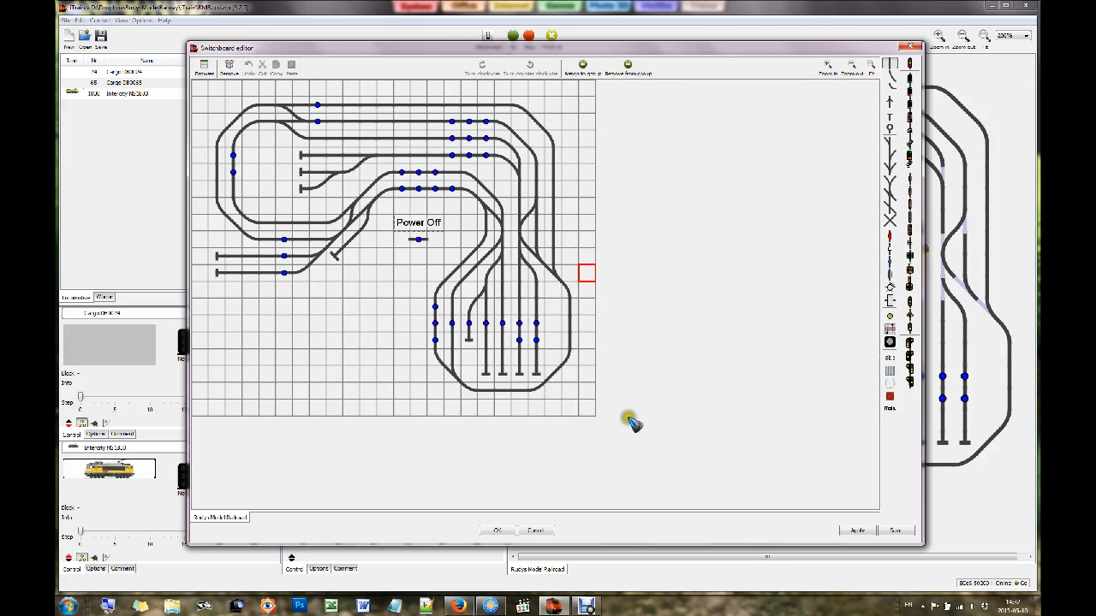
left_click(921, 258)
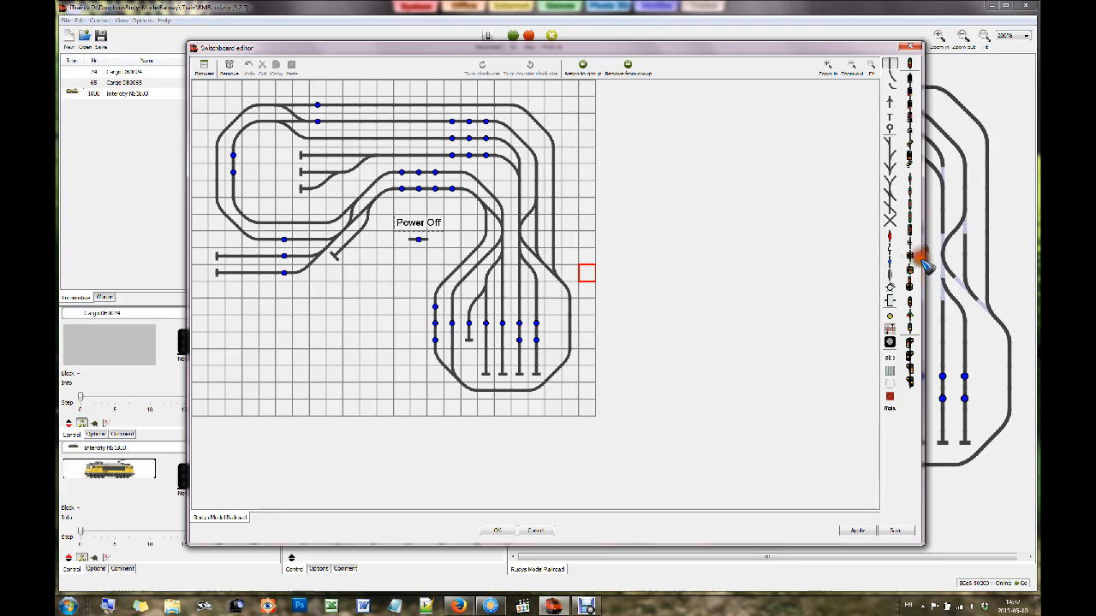
left_click_drag(927, 269, 656, 314)
left_click_drag(520, 70, 619, 77)
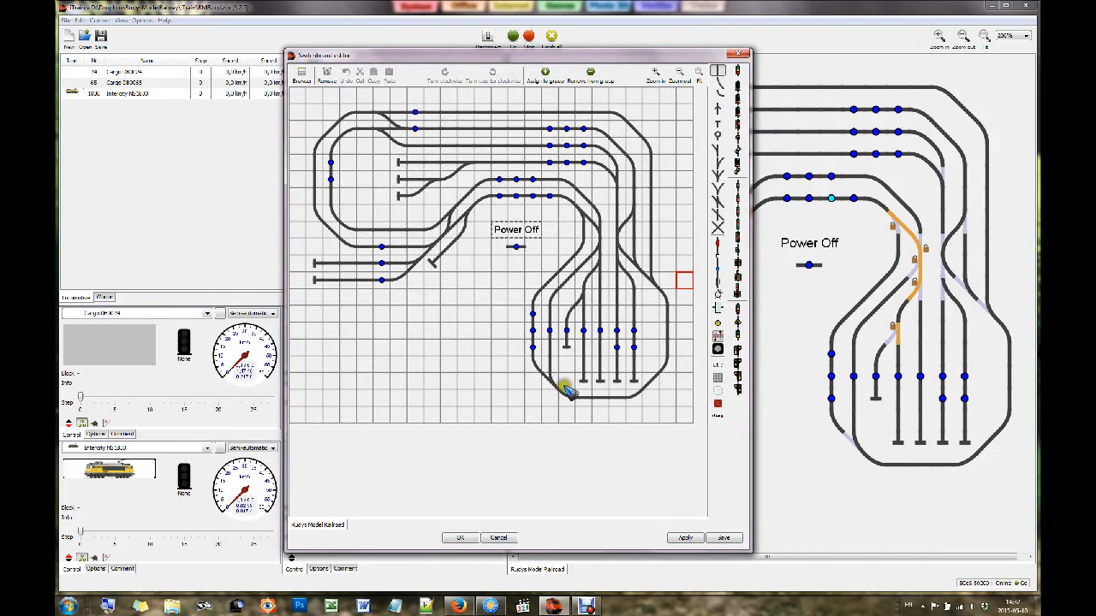
Place a horizontal straight track in an empty cell below the dead-end sidings and a circular element in the adjoining cell.
left_click(384, 350)
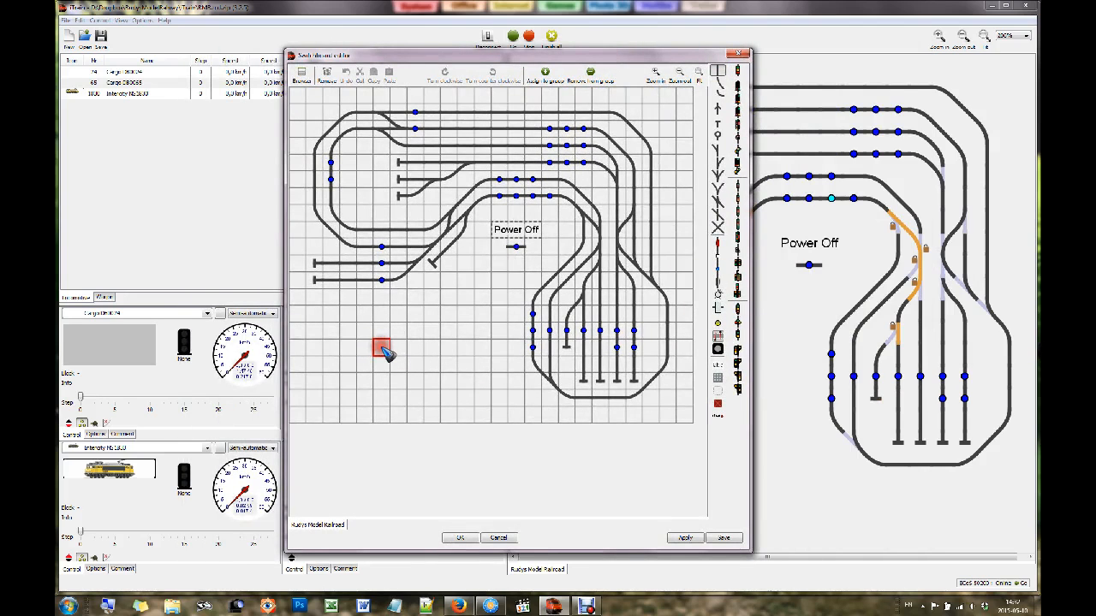
left_click(721, 73)
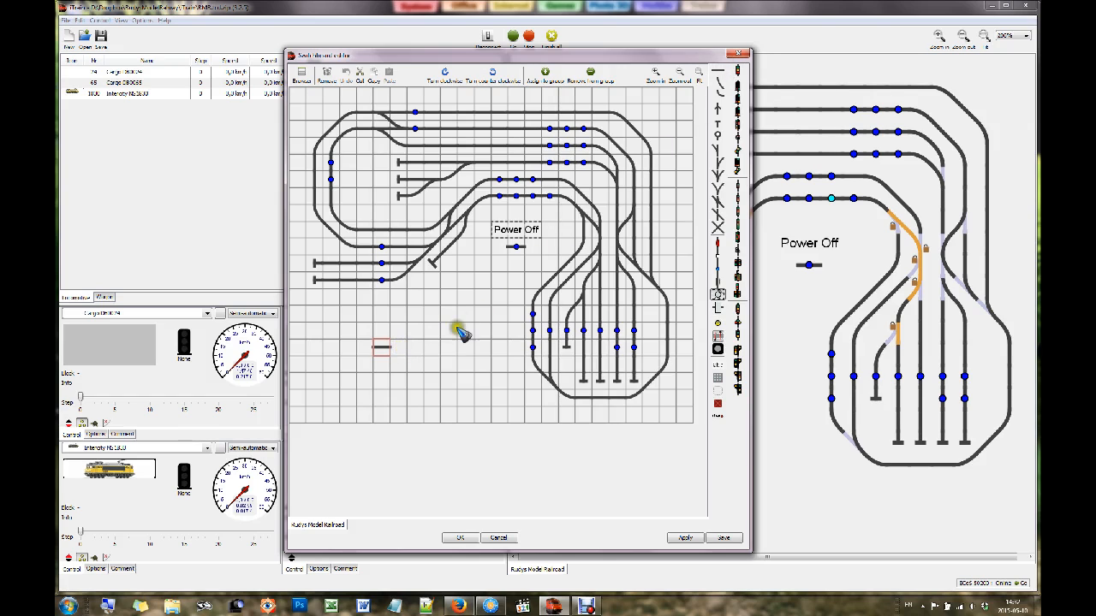
left_click(399, 349)
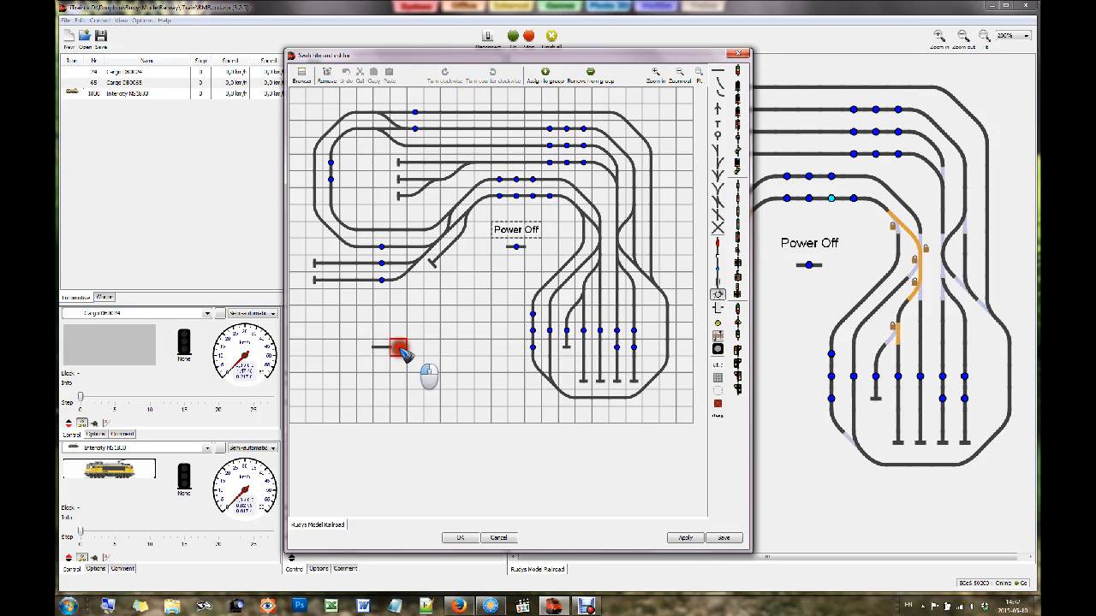
key("space")
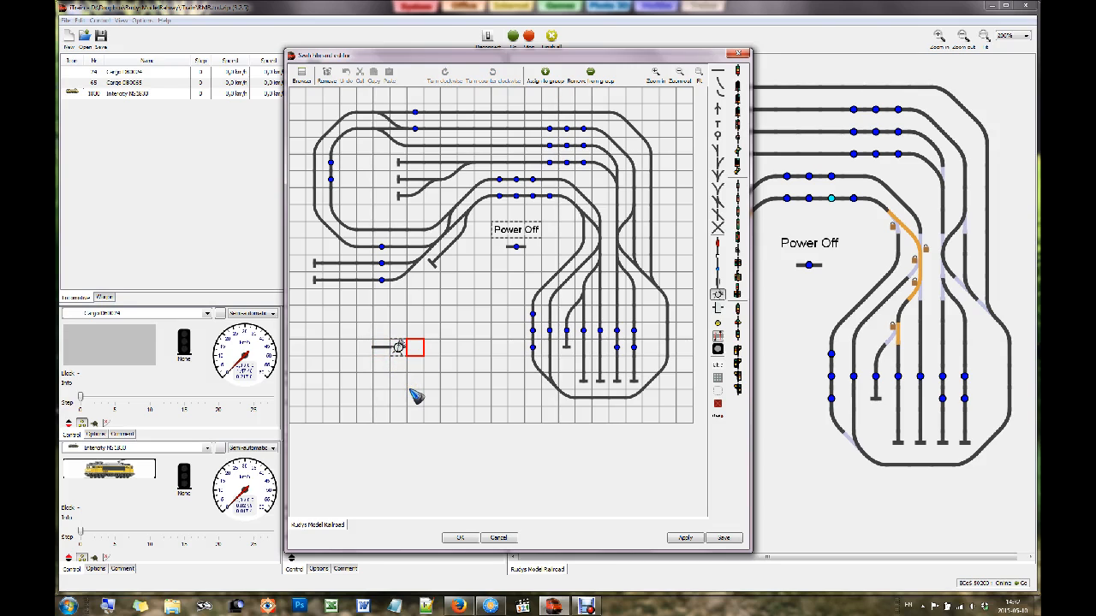
Replace the circular element with straight track and extend the horizontal line to seven cells.
left_click(718, 70)
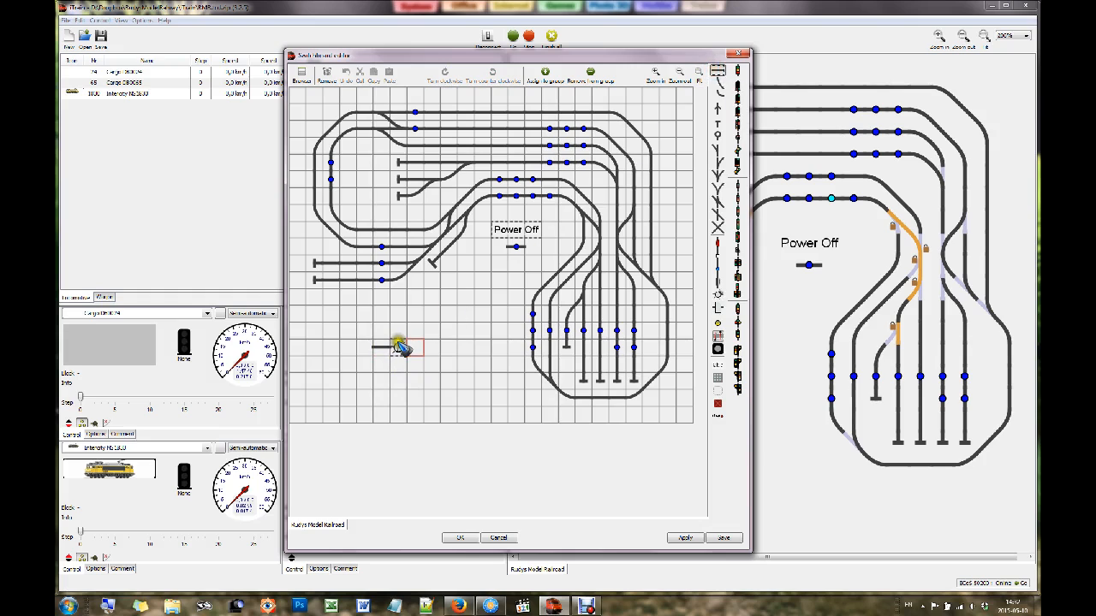
left_click(401, 348)
key("Delete")
left_click(412, 348)
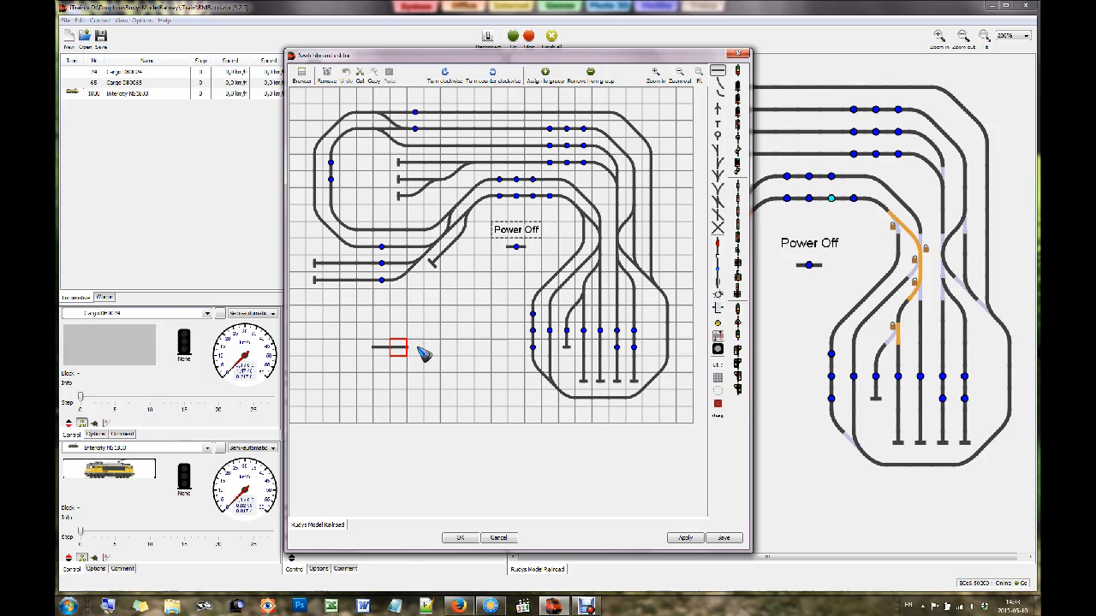
left_click(419, 351)
key("Right")
key("Right")
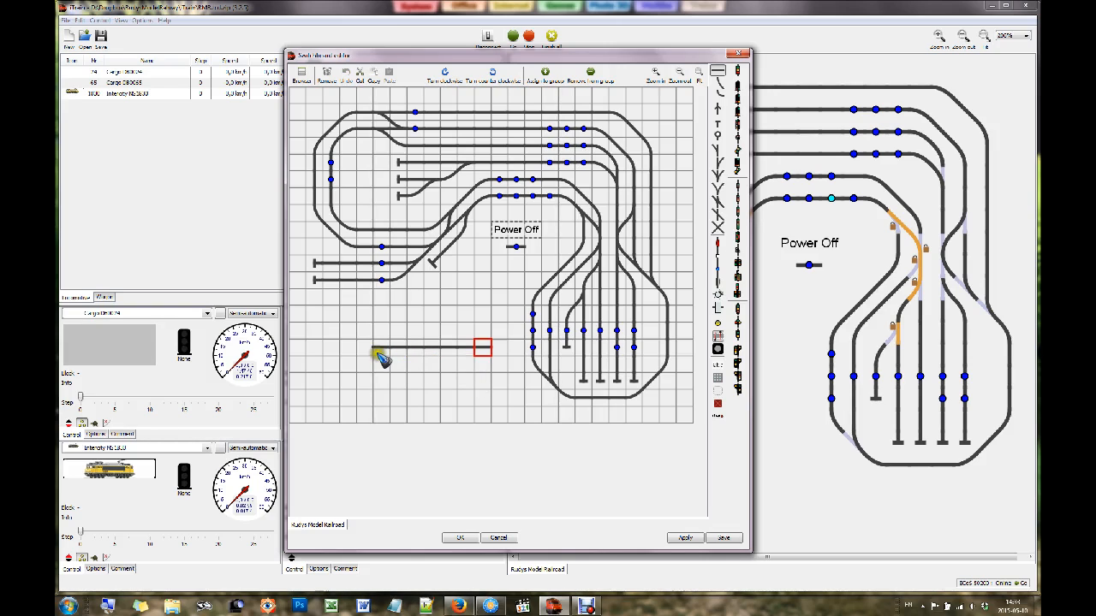
Delete the whole seven-cell test line of straight track.
left_click_drag(377, 346, 482, 352)
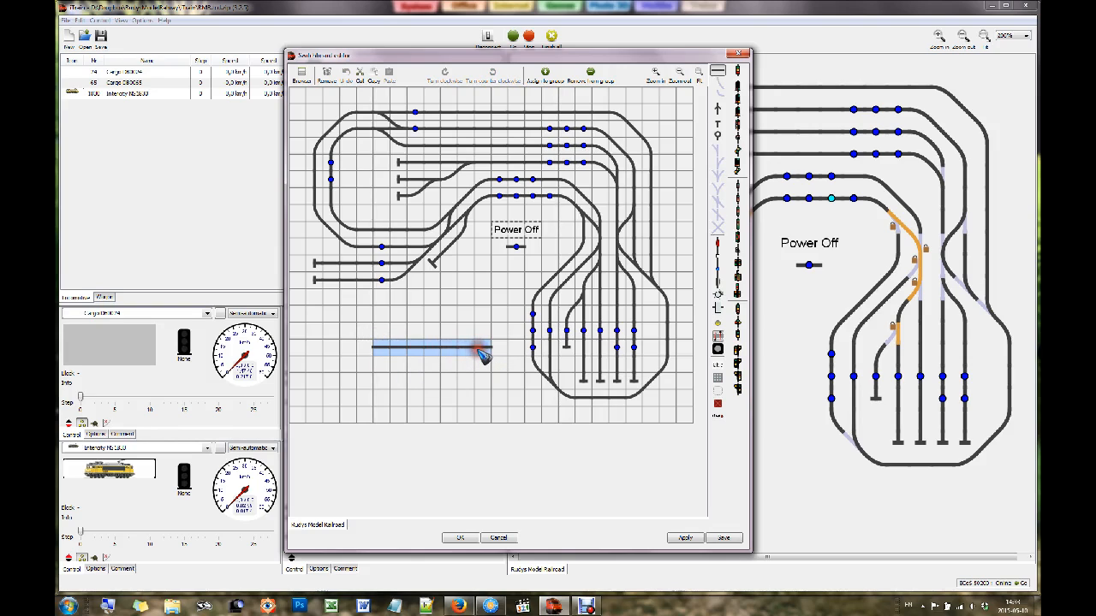
key("Delete")
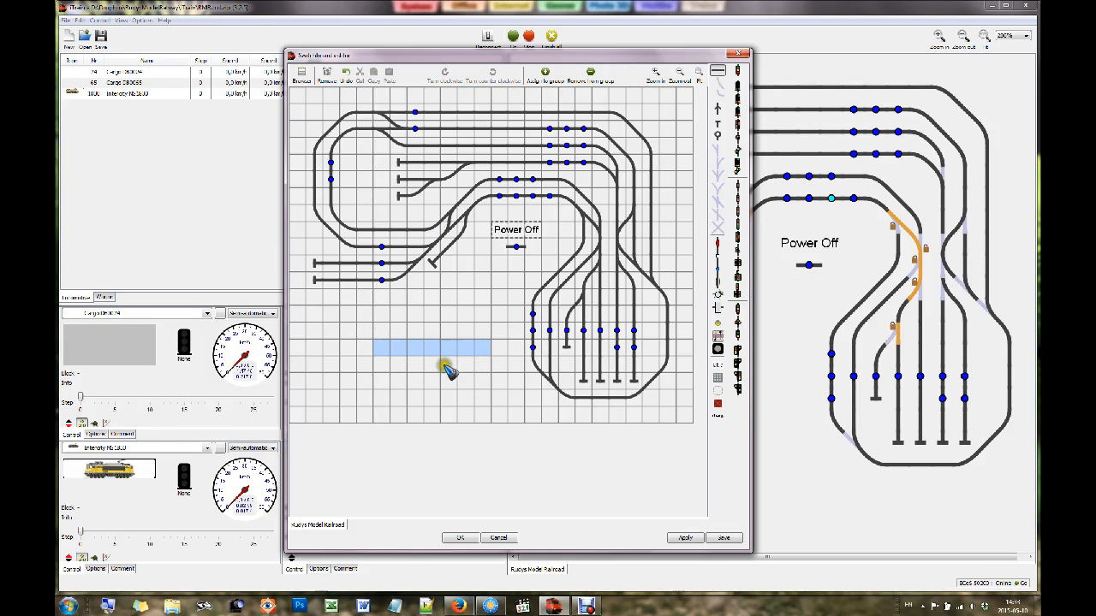
Copy the three dead-end sidings with their connecting turnouts and paste them into the empty area below the lower dead-end tracks.
left_click_drag(395, 160, 463, 199)
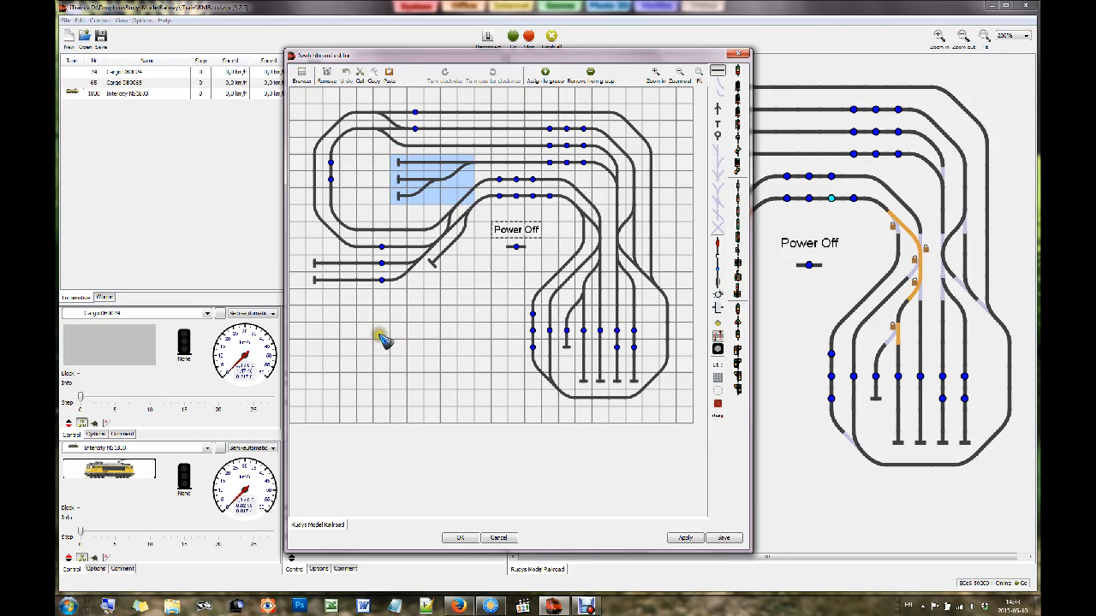
left_click(380, 335)
key("ctrl+v")
left_click(459, 378)
left_click(449, 365)
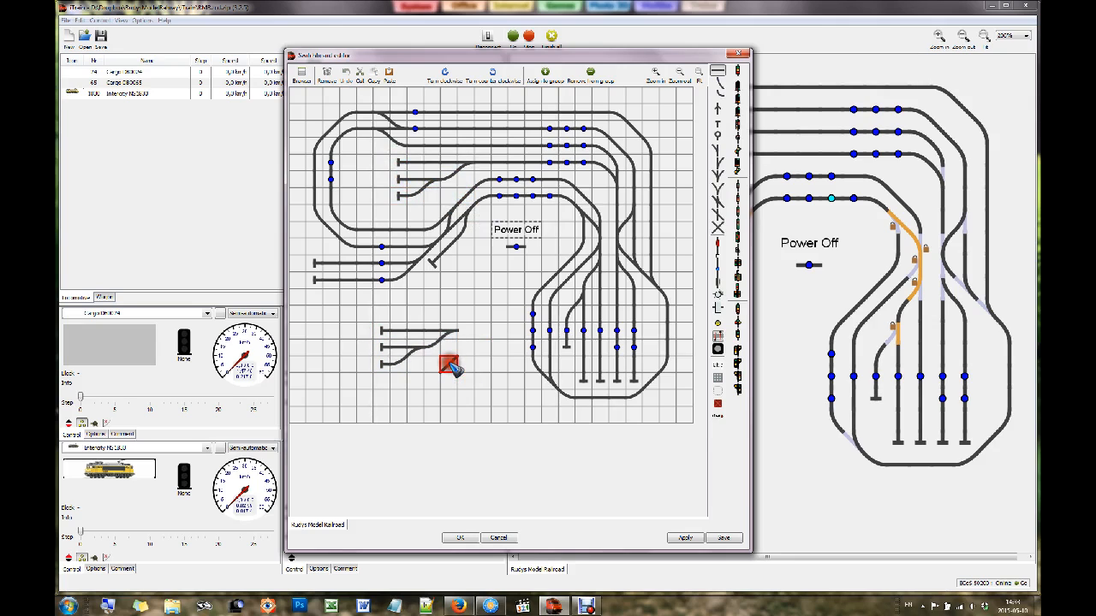
key("Delete")
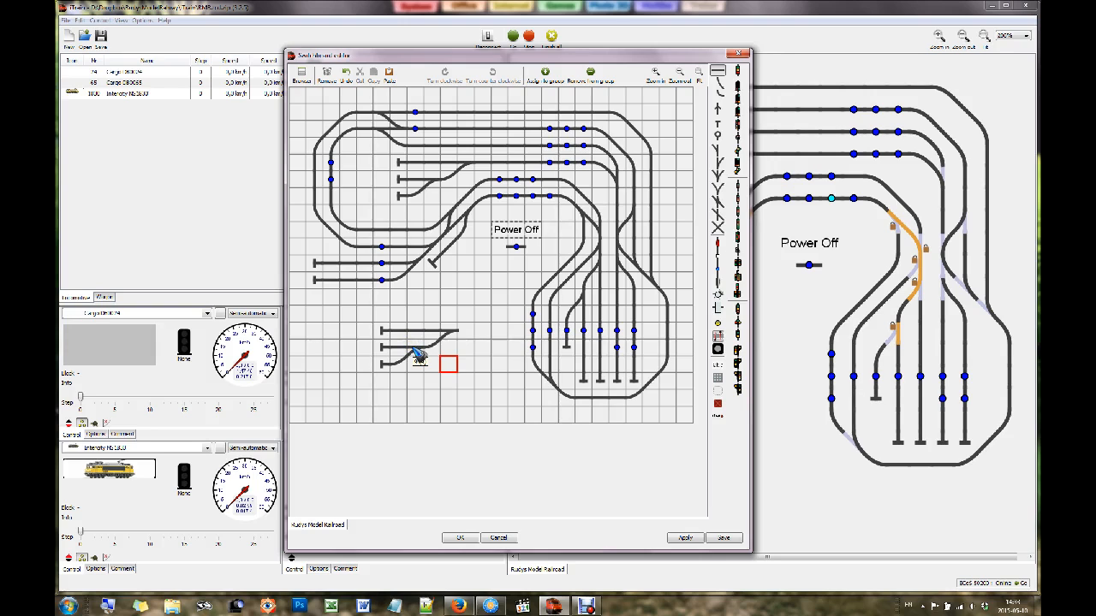
Examine the turnout assignment choices and settings of the lower copied turnout, leaving its properties unsaved.
double_click(418, 355)
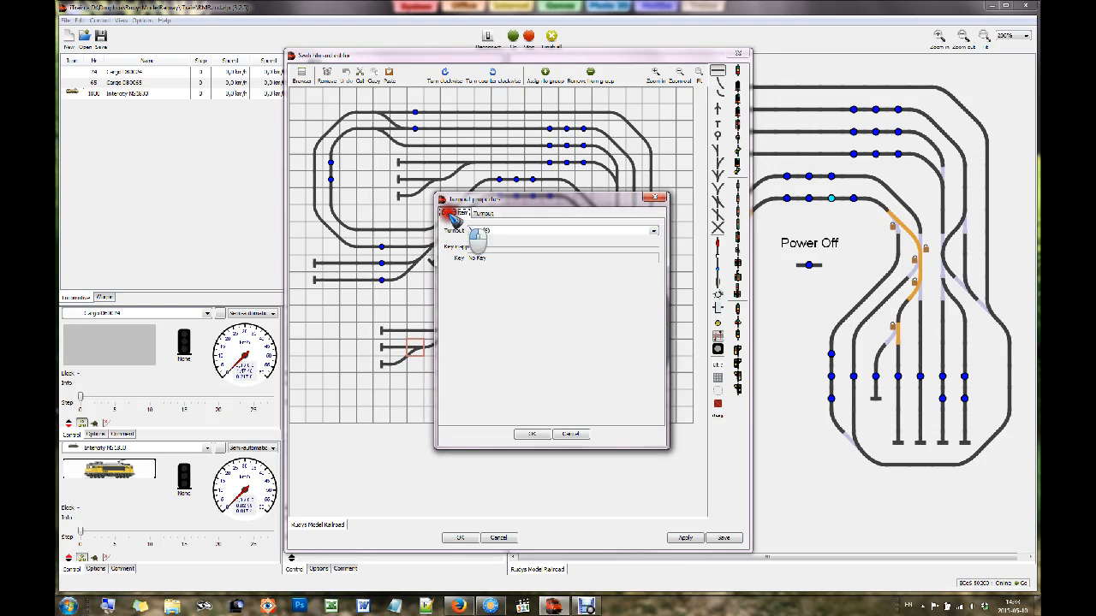
left_click_drag(481, 200, 508, 190)
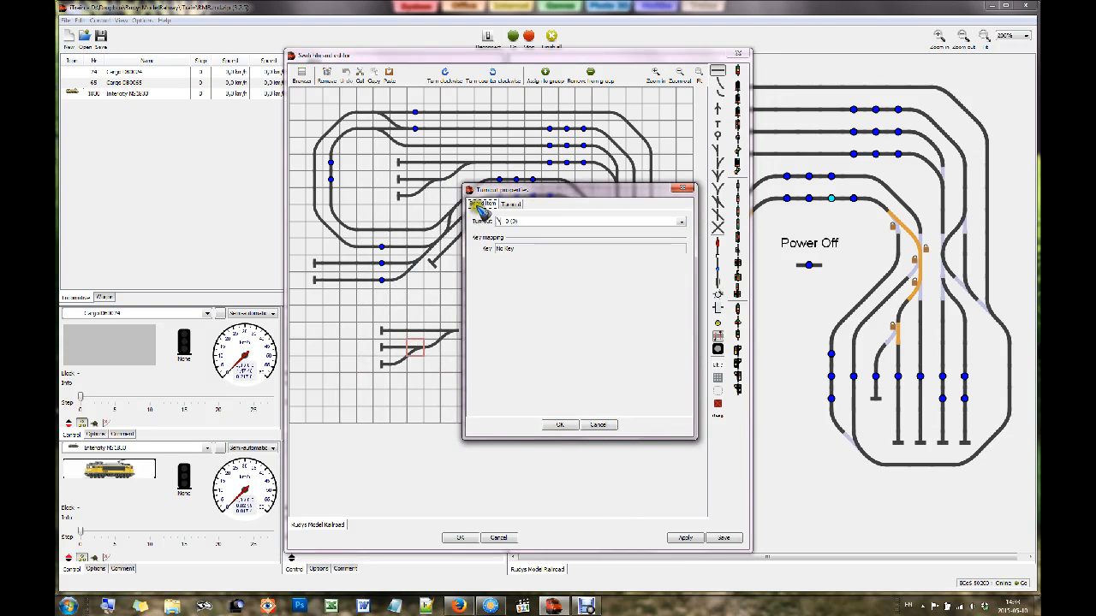
left_click(522, 221)
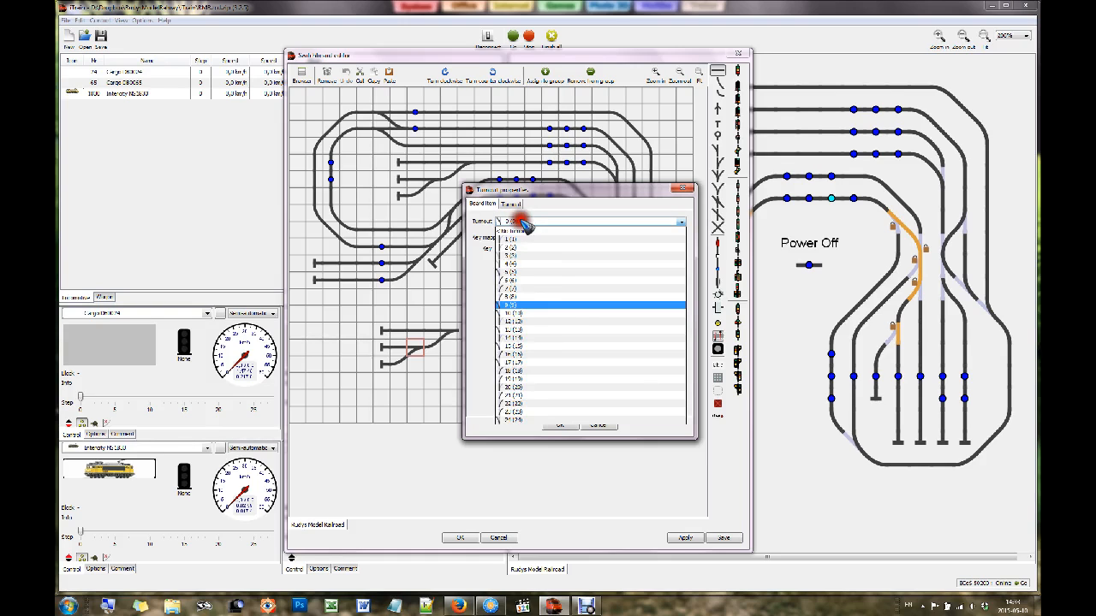
left_click(514, 281)
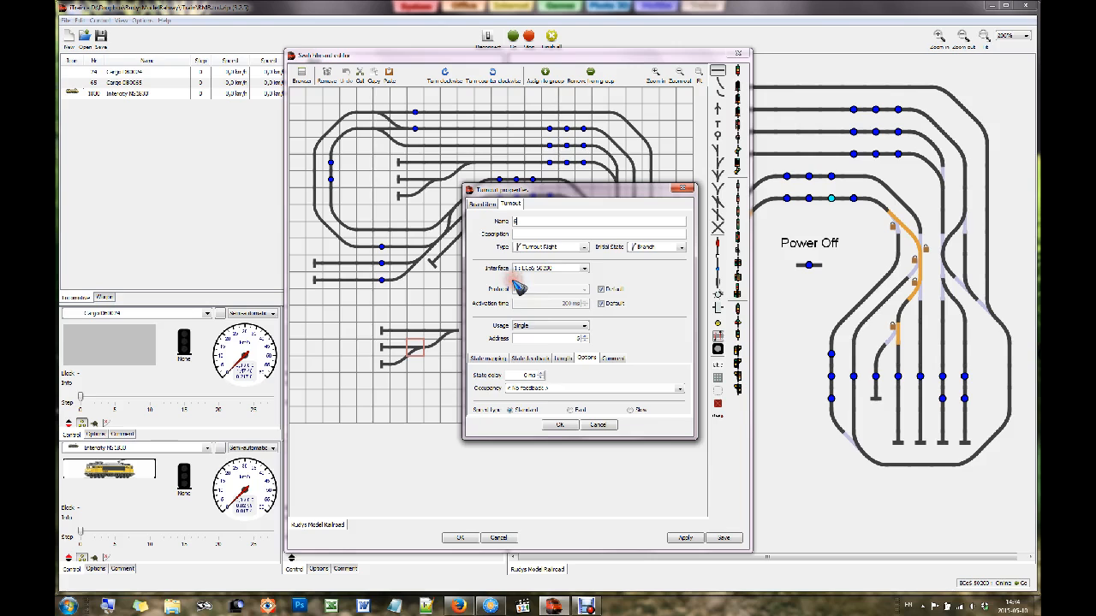
left_click(685, 189)
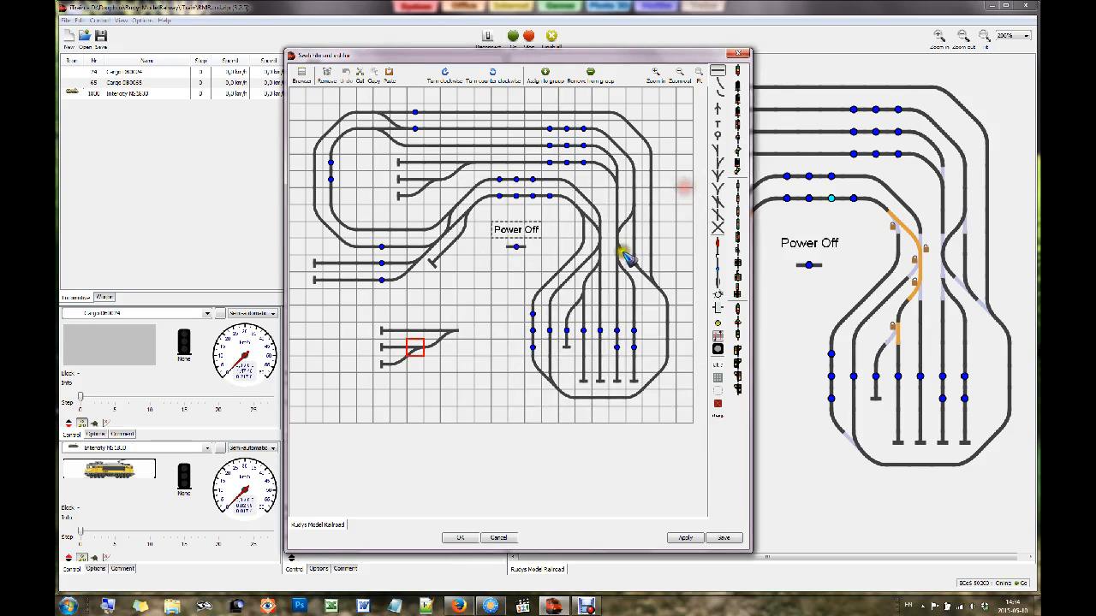
Accept the switchboard with the copied sidings and close the editor.
left_click(426, 375)
left_click(416, 351)
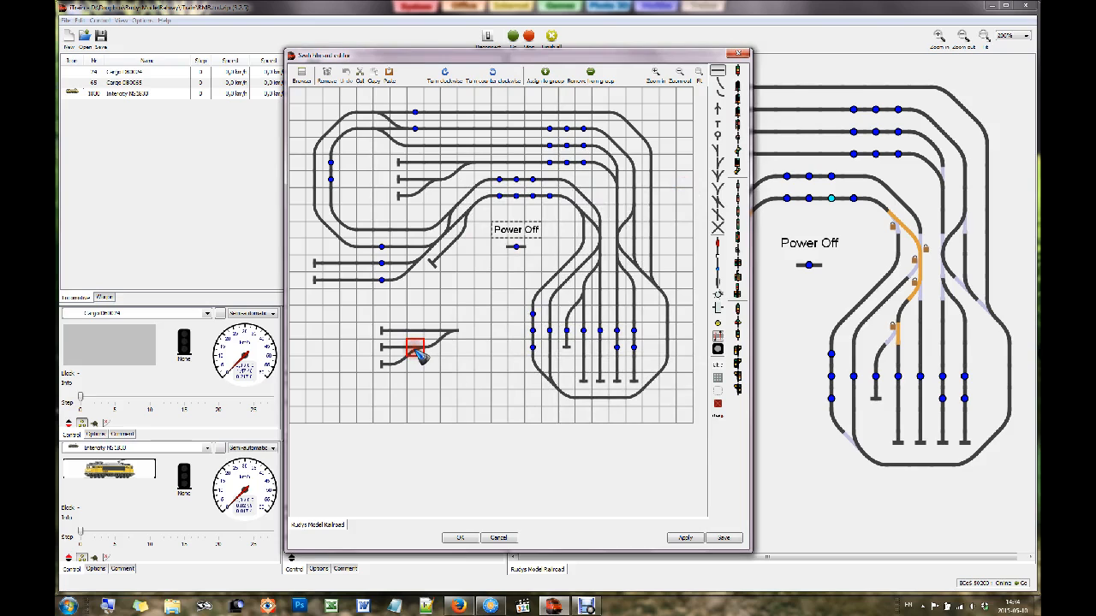
left_click_drag(422, 363, 417, 267)
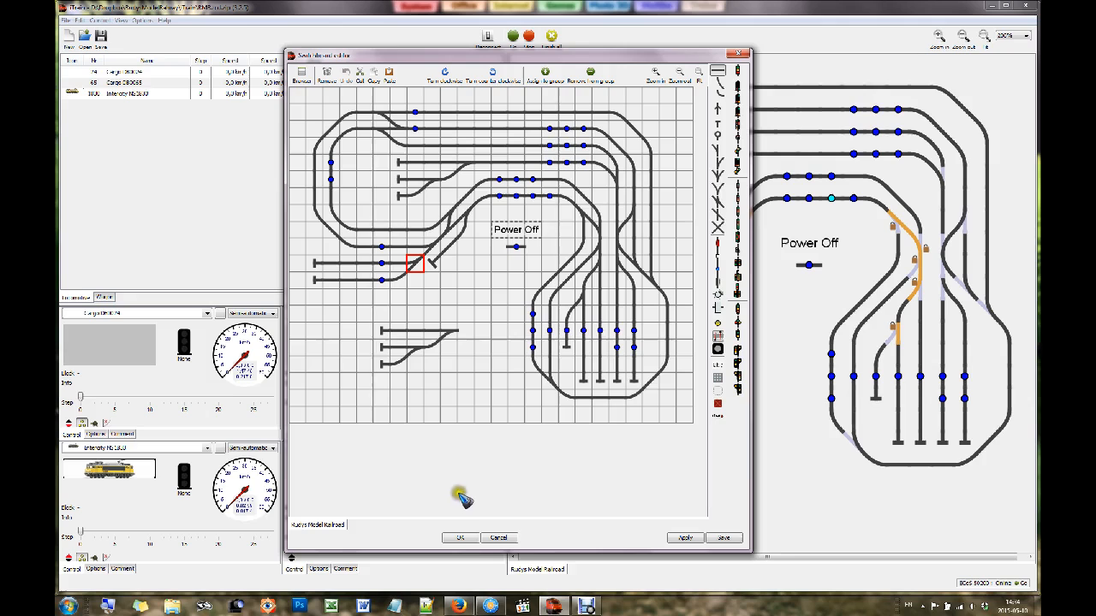
left_click(463, 537)
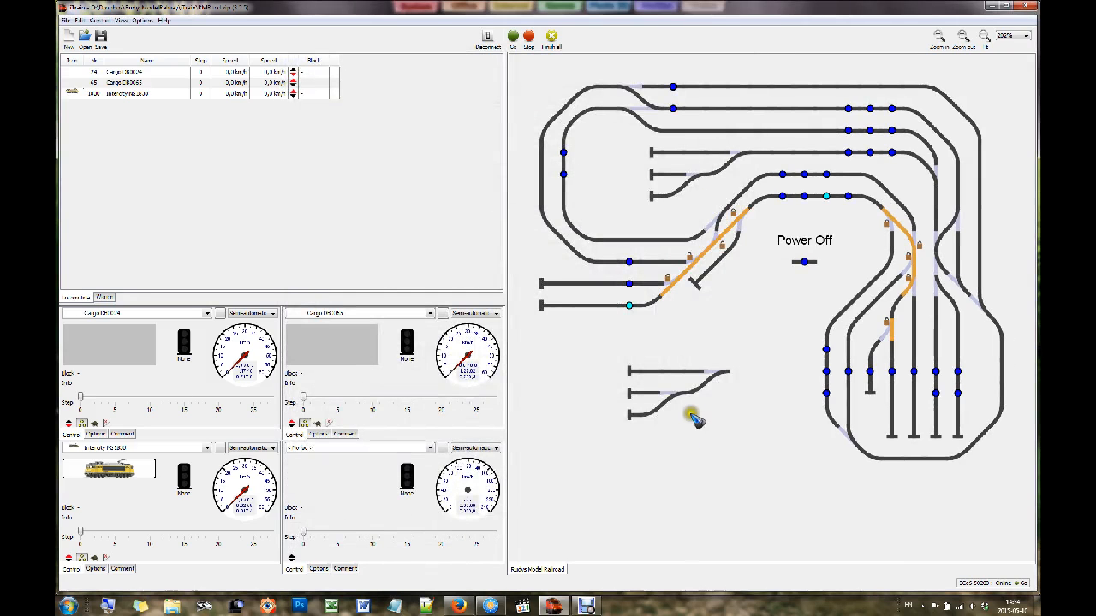
Operate the lower turnout of the copied sidings on the live layout and leave it set to straight.
left_click(673, 399)
left_click(674, 399)
left_click(663, 395)
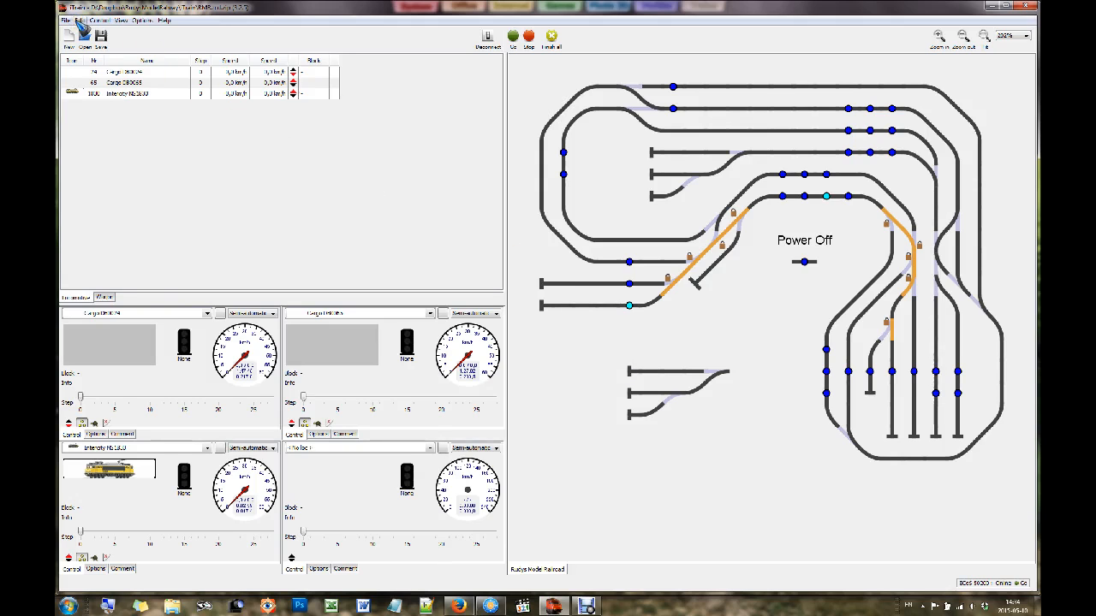
Delete the copied sidings from the switchboard and close its editor, keeping the changes.
left_click(79, 21)
left_click(119, 198)
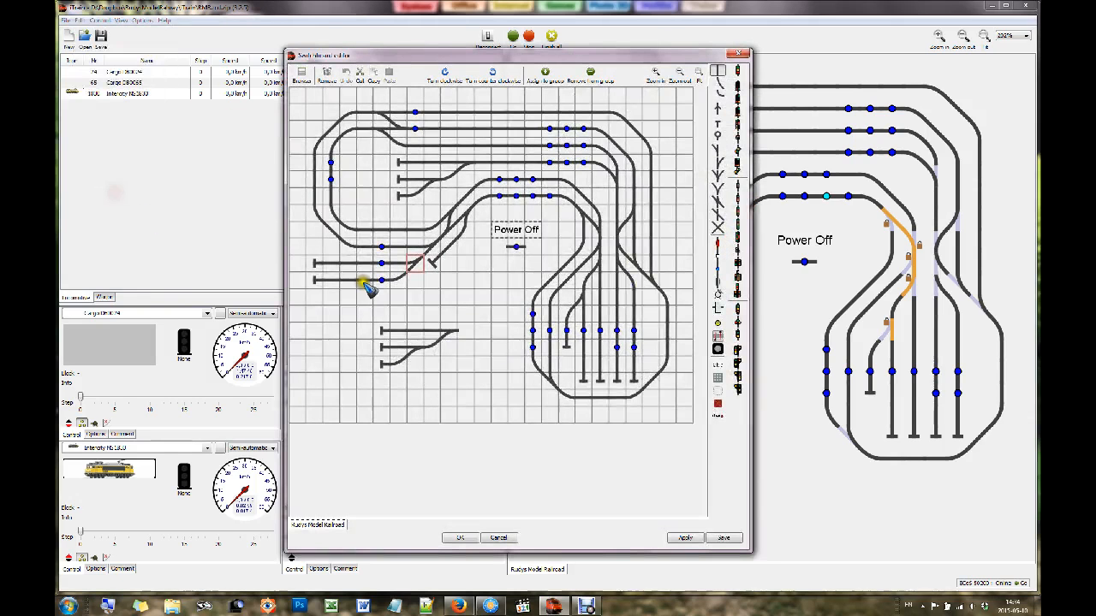
left_click_drag(378, 326, 454, 373)
key("Delete")
left_click(477, 379)
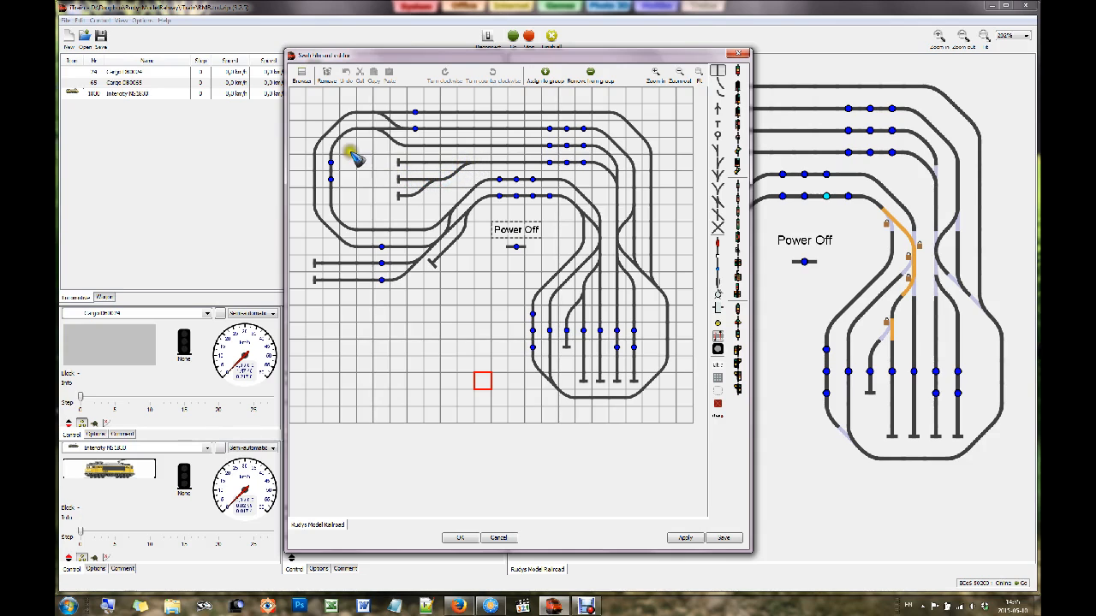
left_click(742, 57)
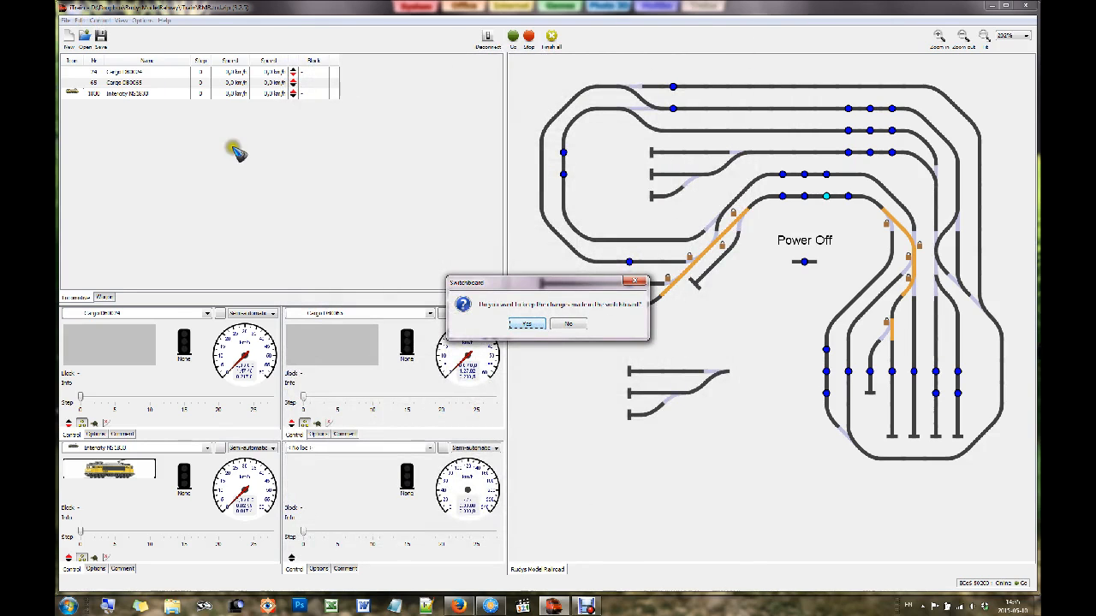
left_click(526, 324)
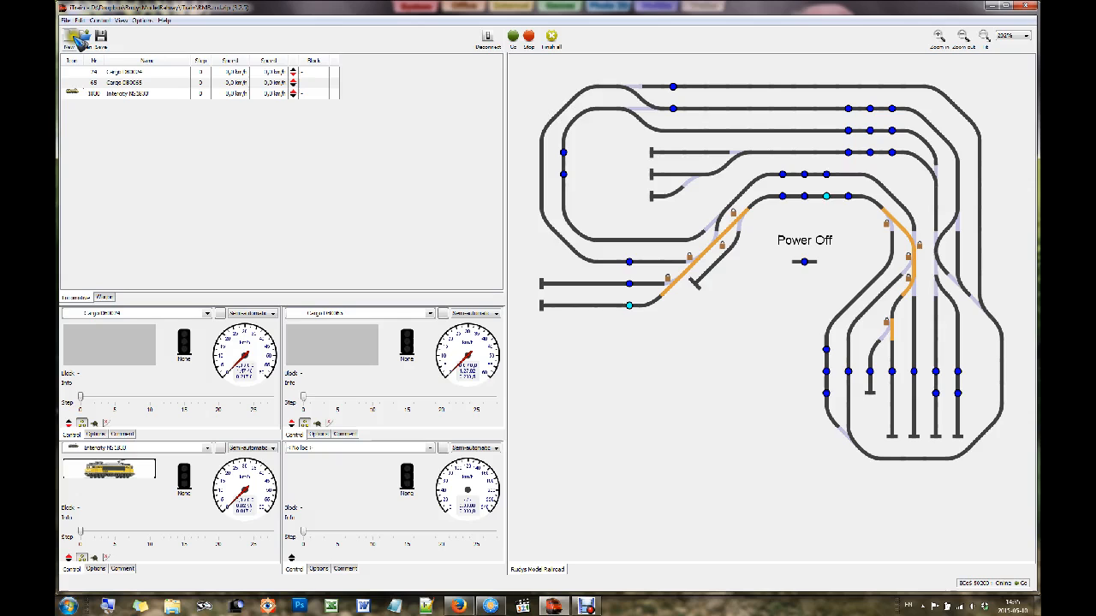
Create a new track route named 20-21 with a rhythm of 2000 ms.
left_click(78, 20)
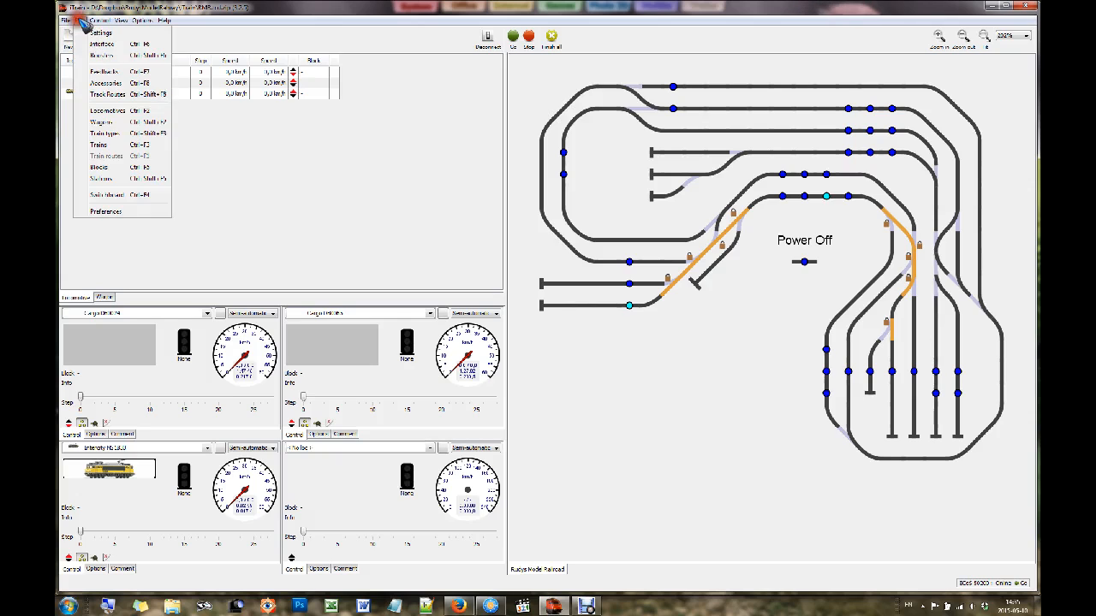
left_click(122, 97)
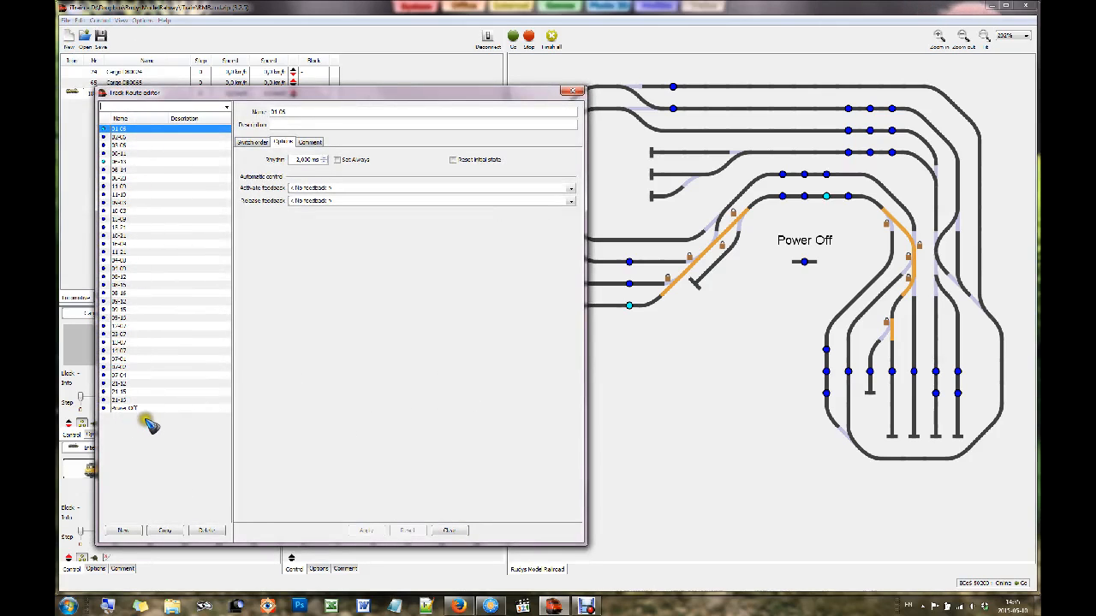
left_click(123, 531)
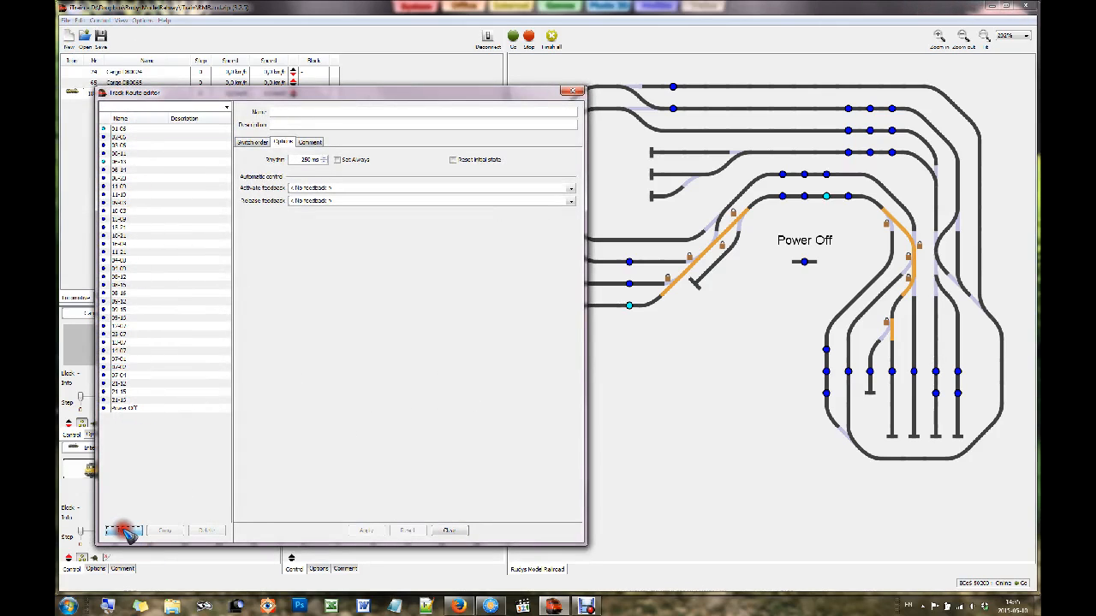
left_click(291, 113)
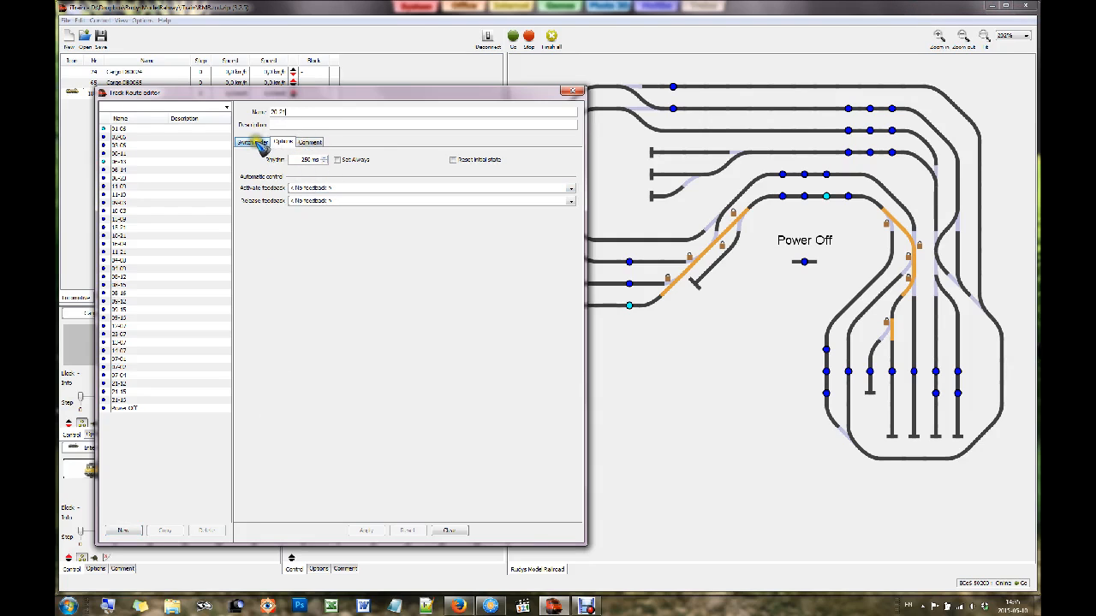
left_click_drag(300, 159, 324, 159)
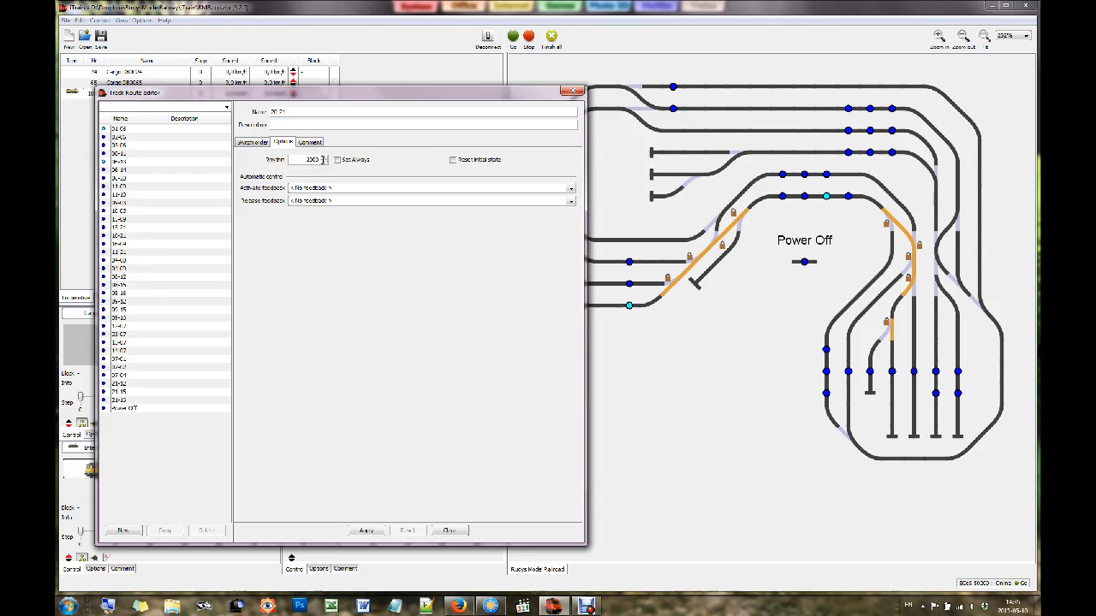
Add turnouts 9 and 10, both set to Straight, to the switch order of route 20-21, apply the route and close the editor.
left_click(255, 142)
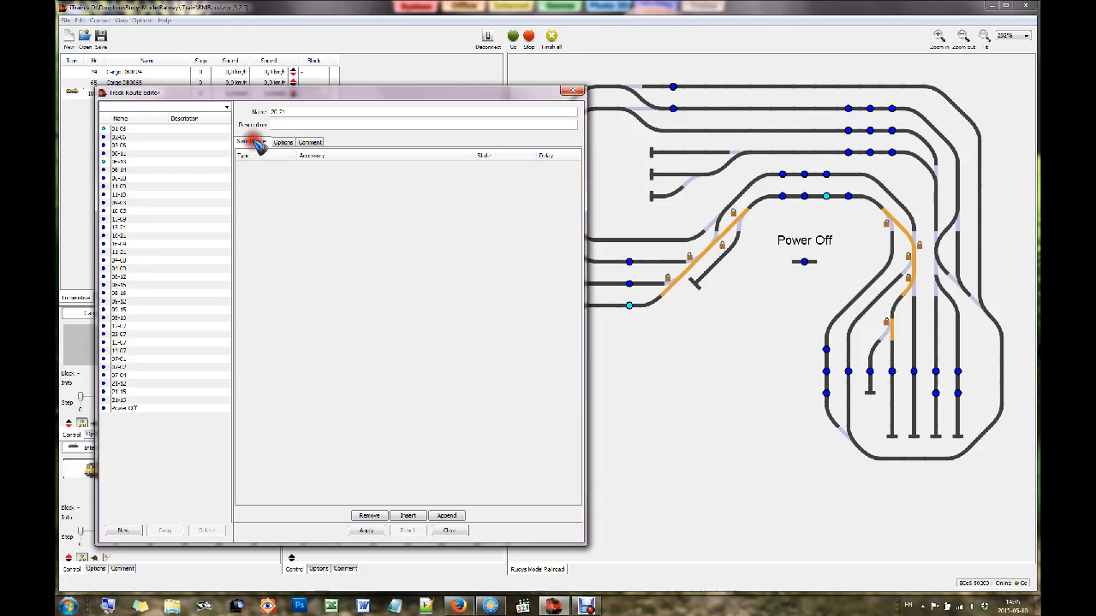
left_click(413, 515)
left_click(413, 516)
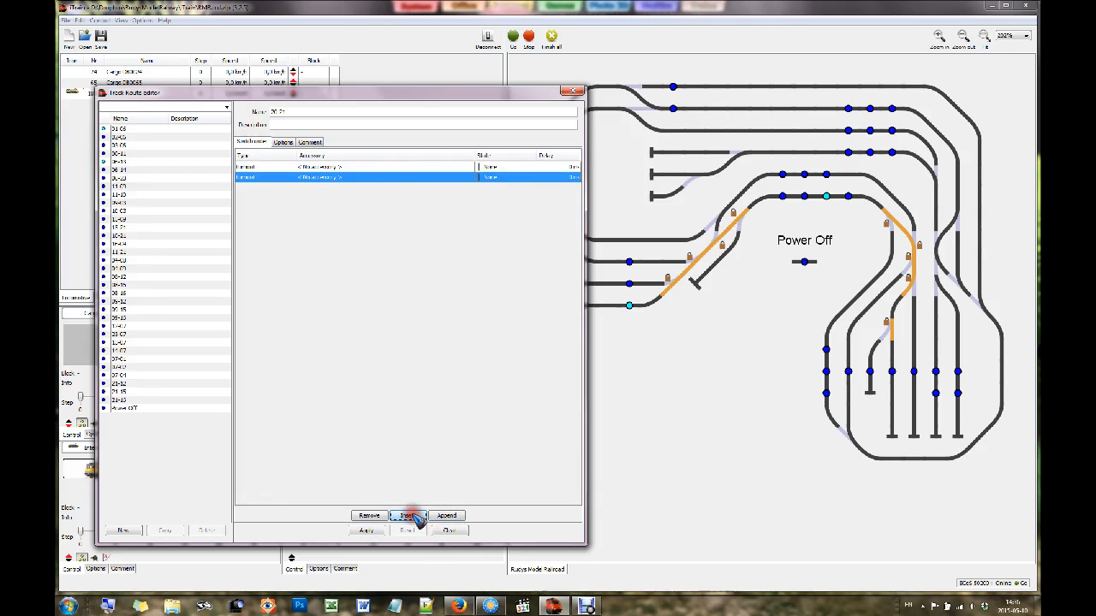
left_click(330, 167)
left_click(330, 168)
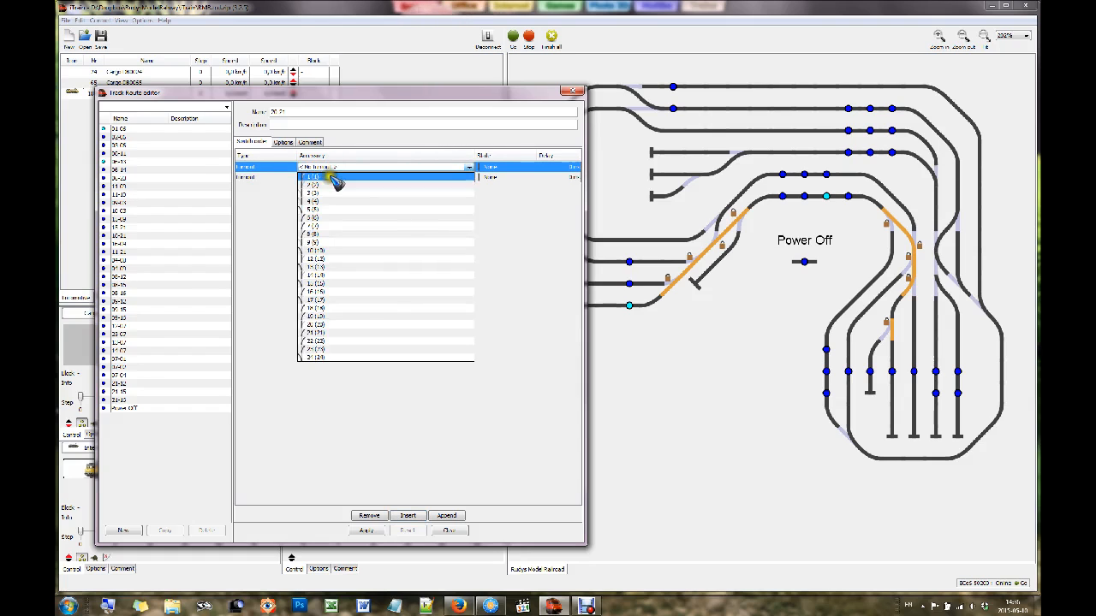
left_click(318, 243)
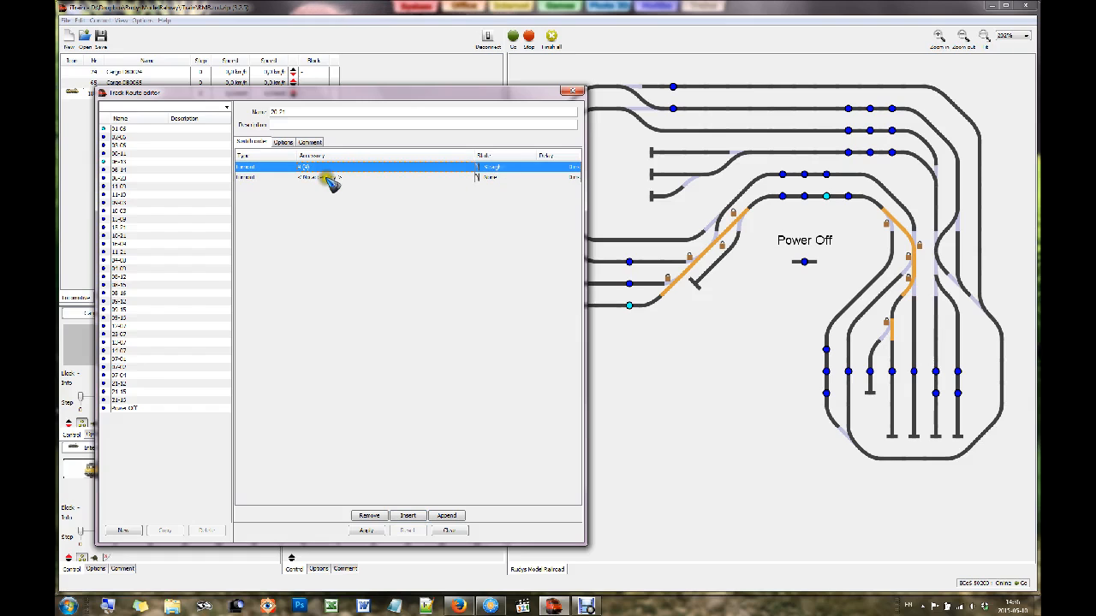
left_click(326, 178)
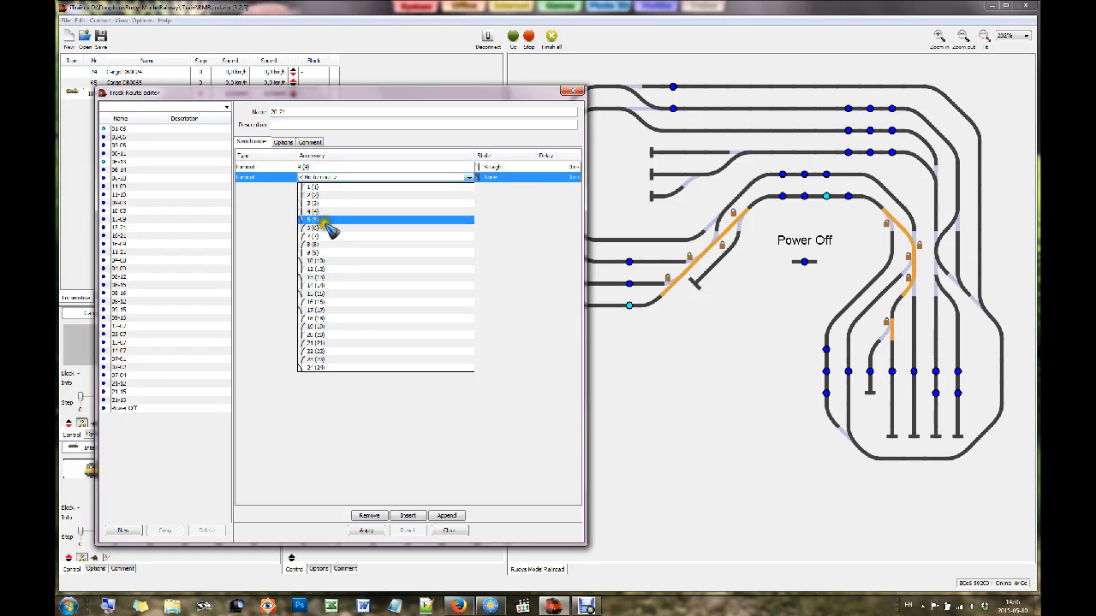
left_click(317, 262)
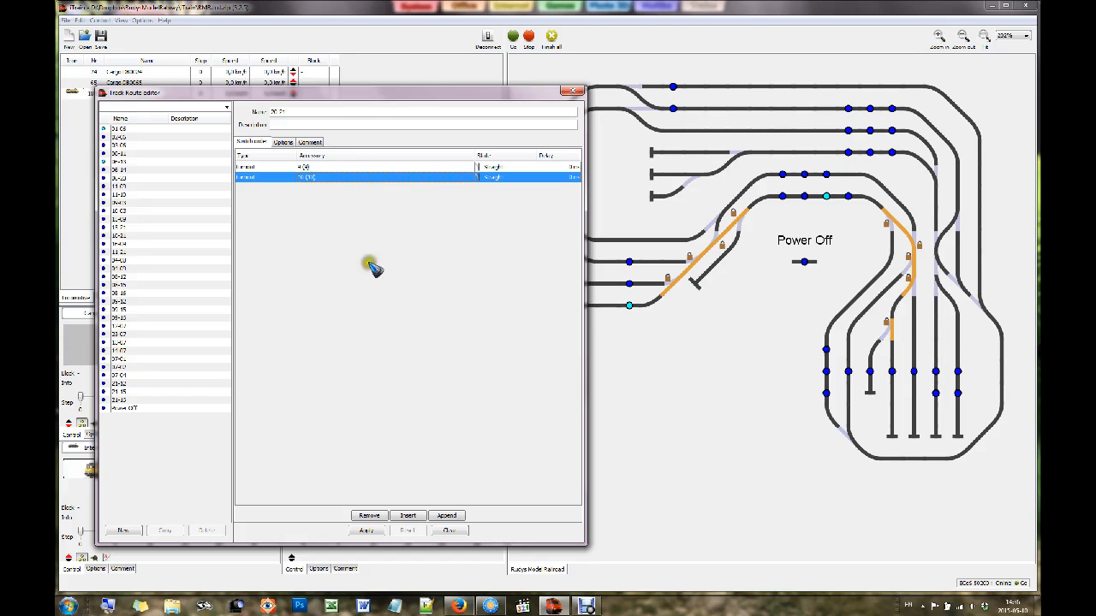
left_click(367, 531)
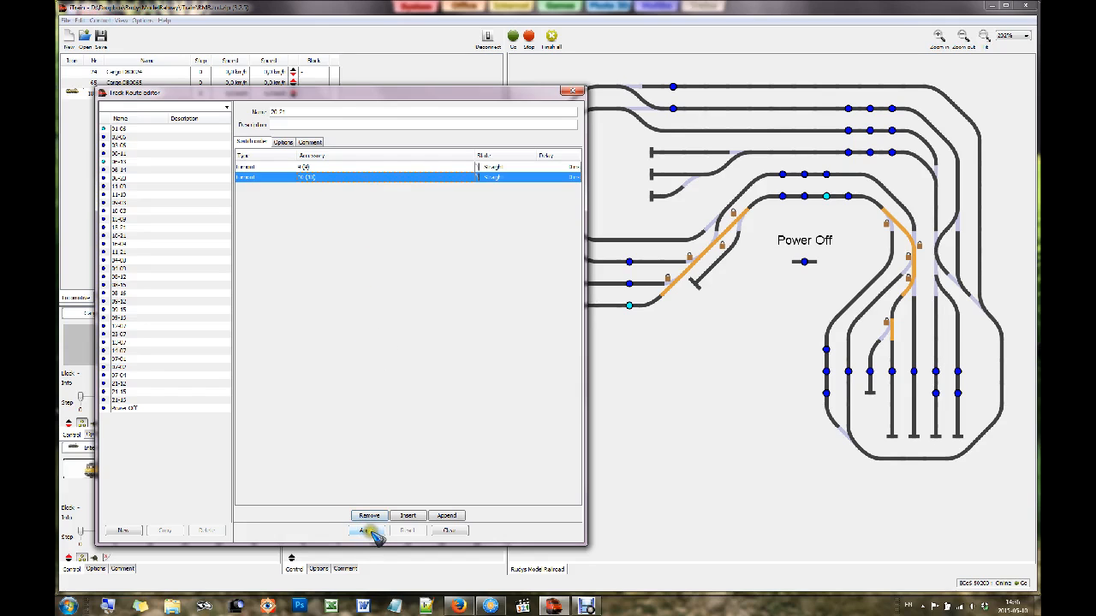
left_click(367, 531)
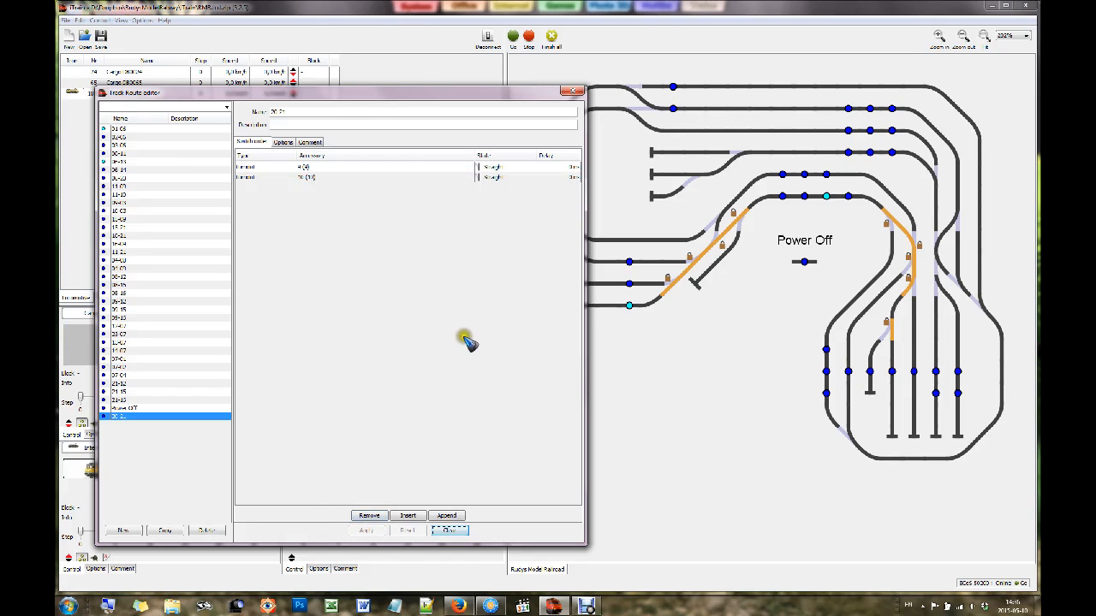
left_click(573, 91)
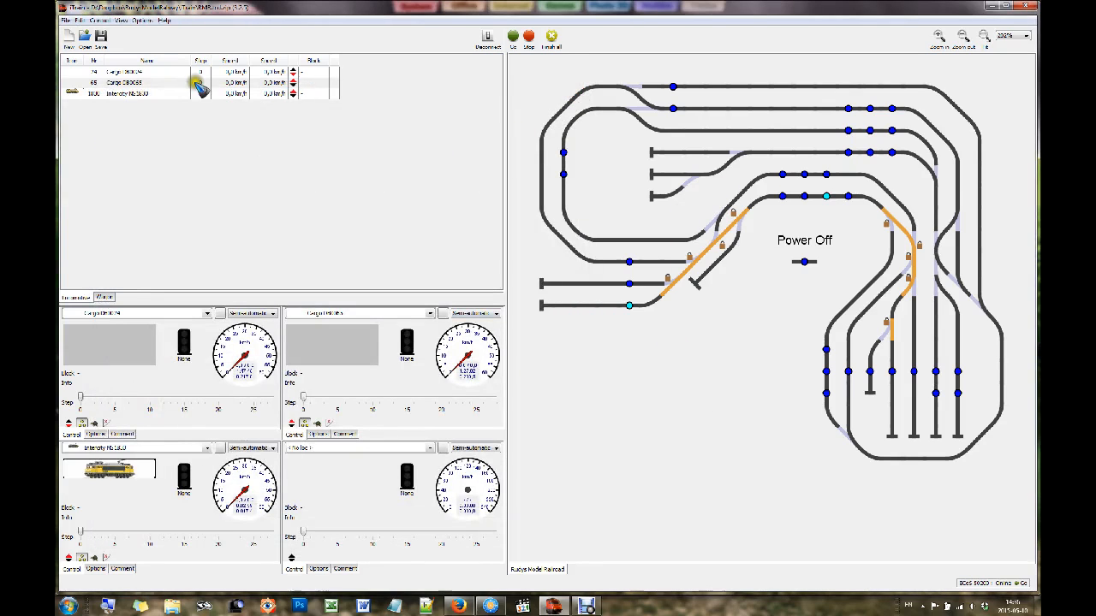
Reopen the switchboard editor and replace the straight track beside the middle siding's buffer stop with a horizontal track route element.
left_click(79, 20)
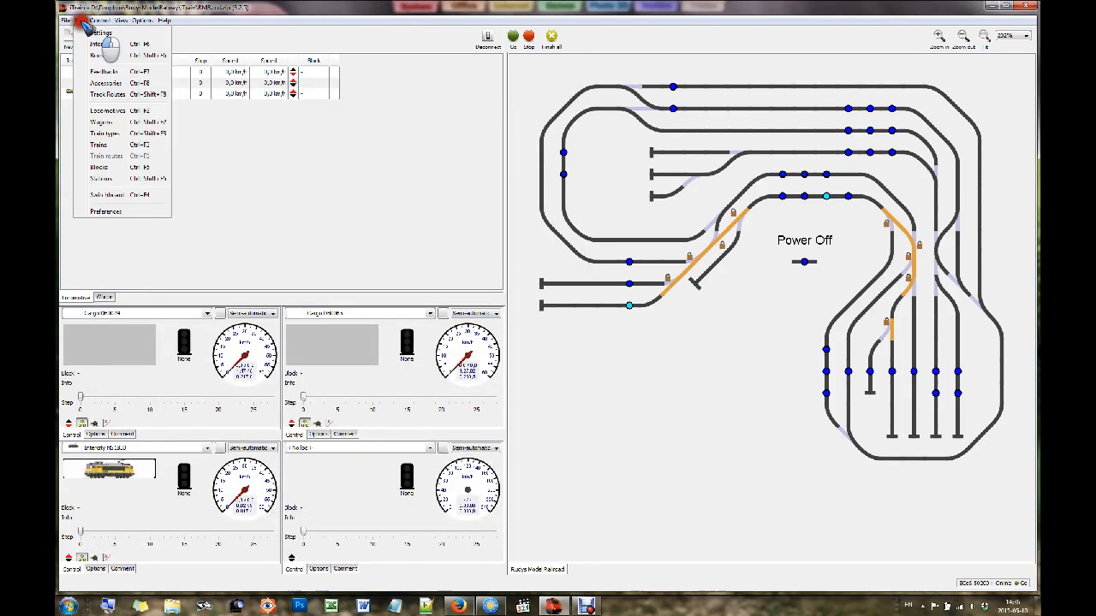
left_click(106, 194)
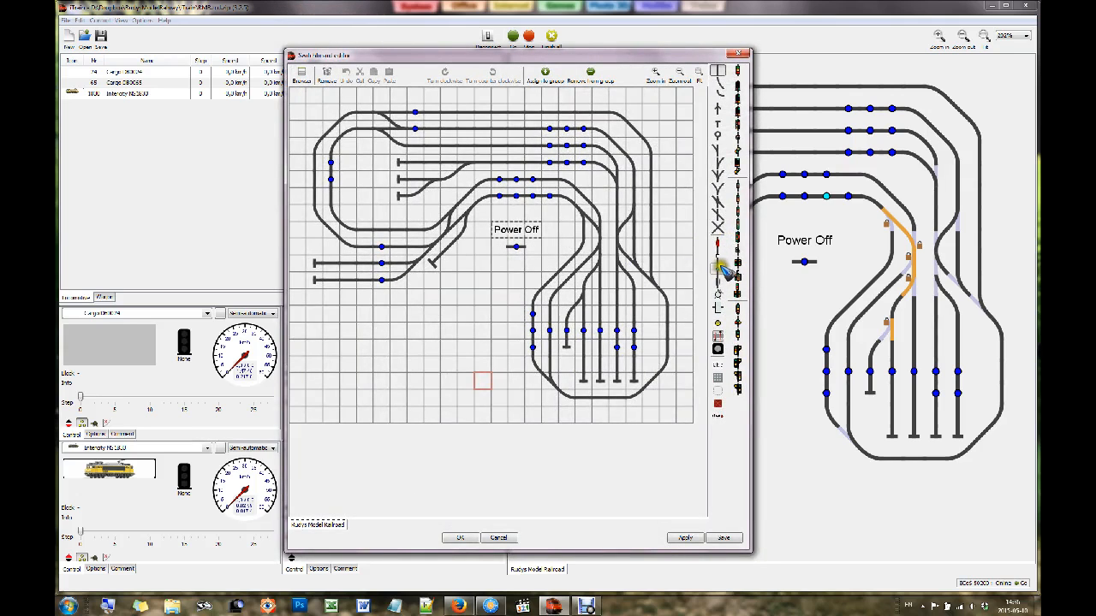
left_click(415, 182)
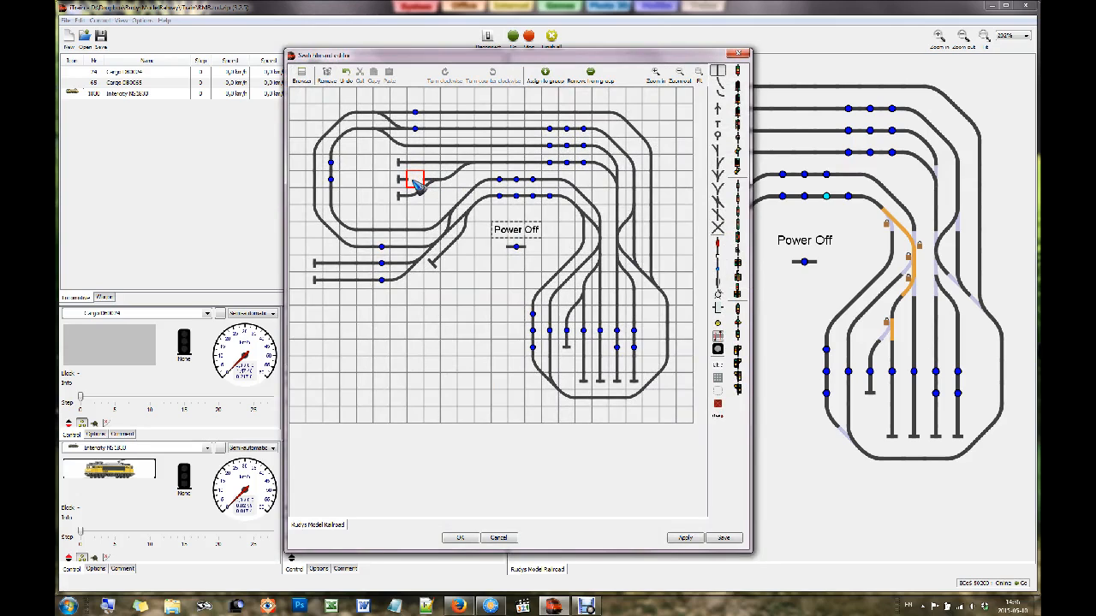
left_click(722, 271)
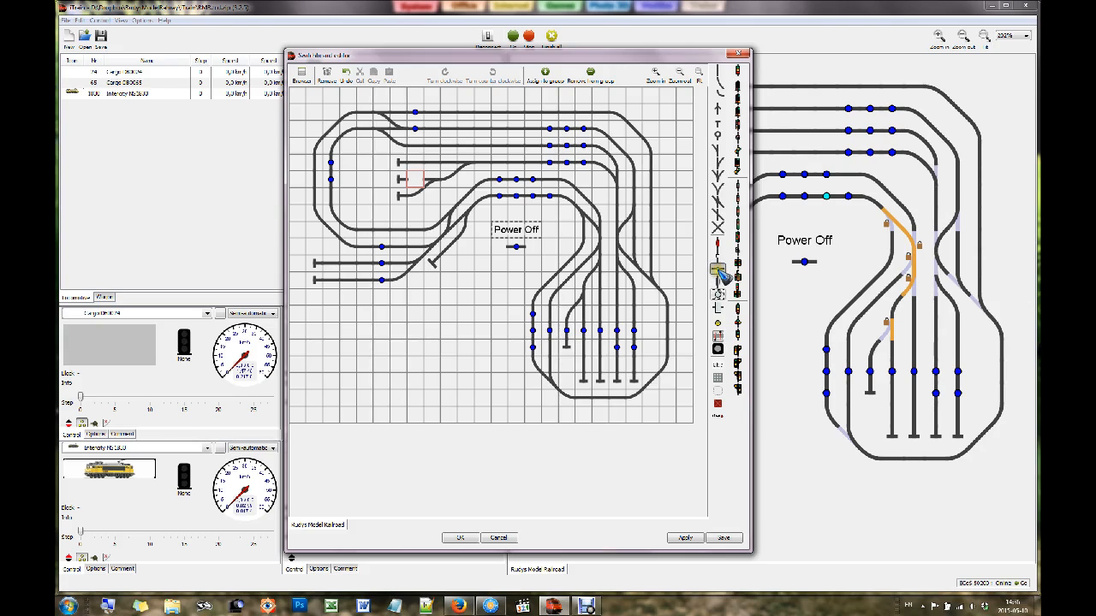
left_click(719, 270)
left_click(415, 181)
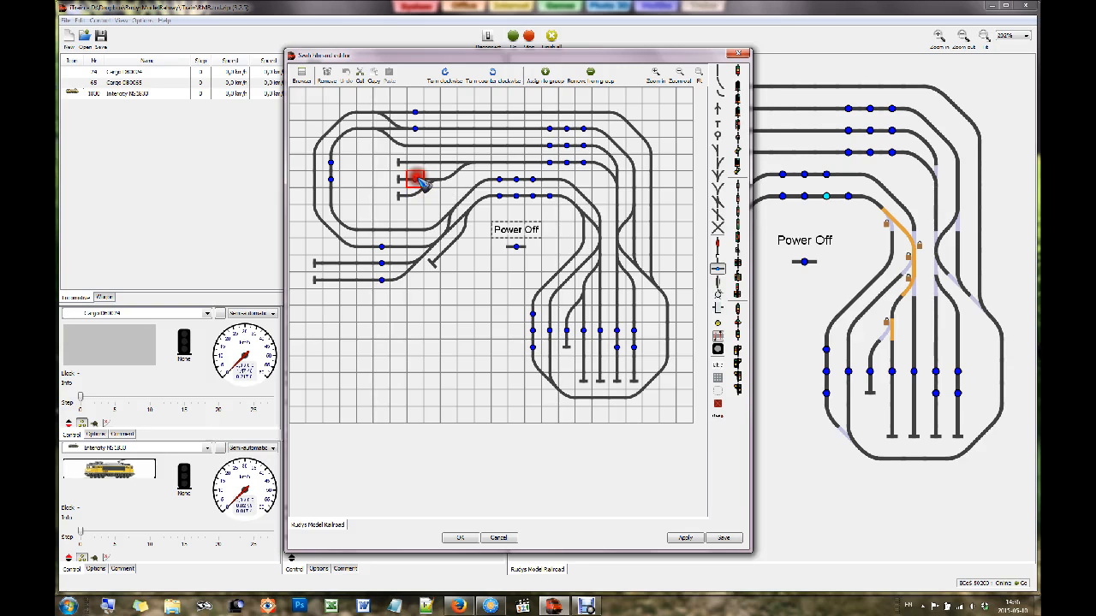
Assign track route 20-21 to the new route element beside the middle siding's buffer stop and close the switchboard editor, keeping the changes.
double_click(415, 182)
left_click(557, 223)
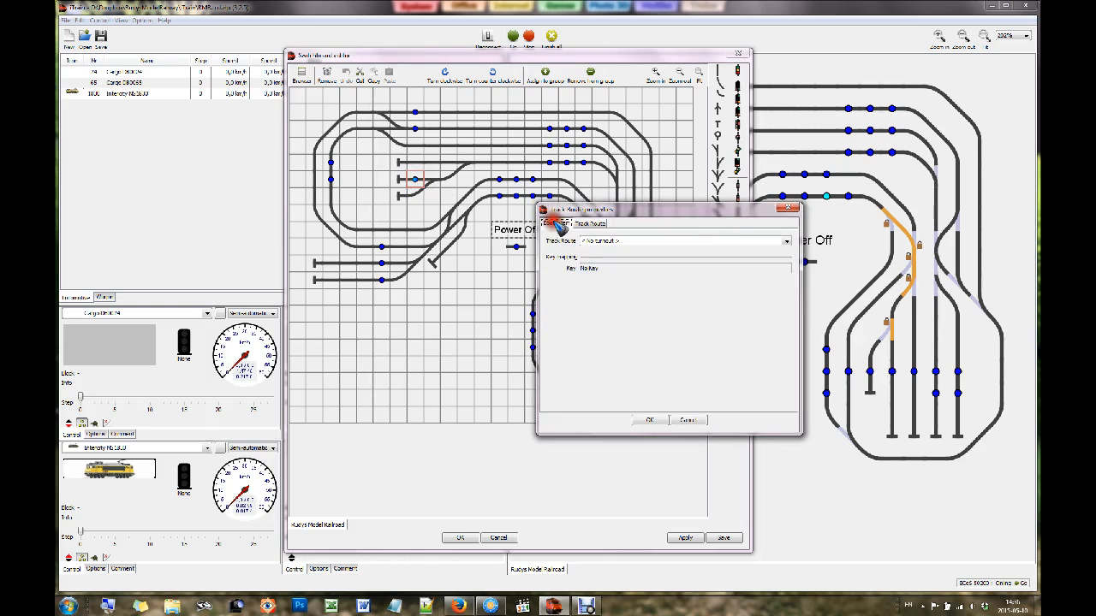
left_click(595, 241)
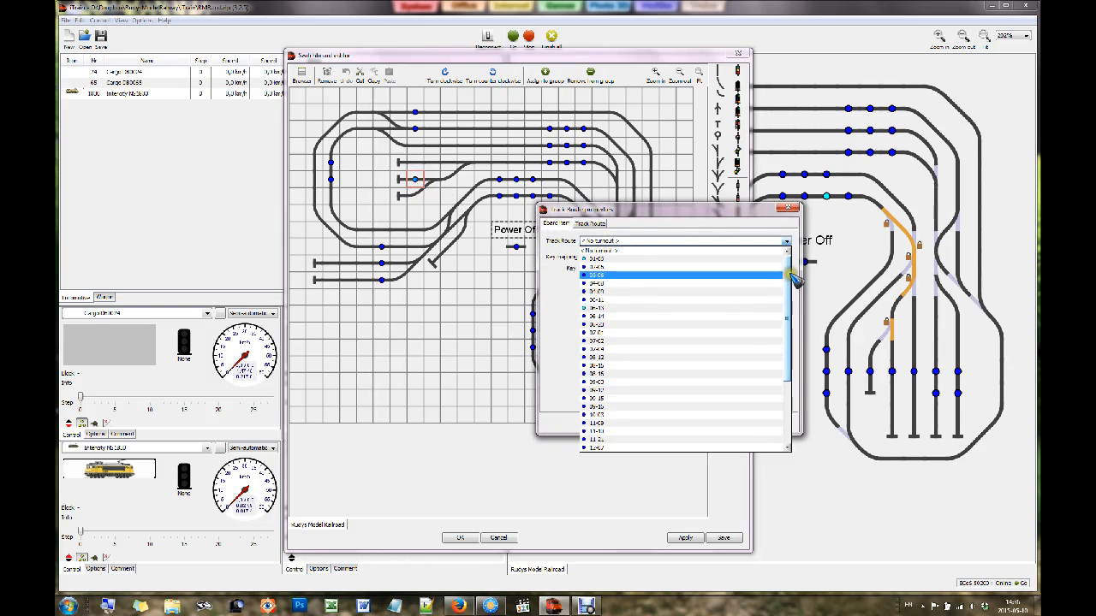
left_click_drag(788, 274, 804, 354)
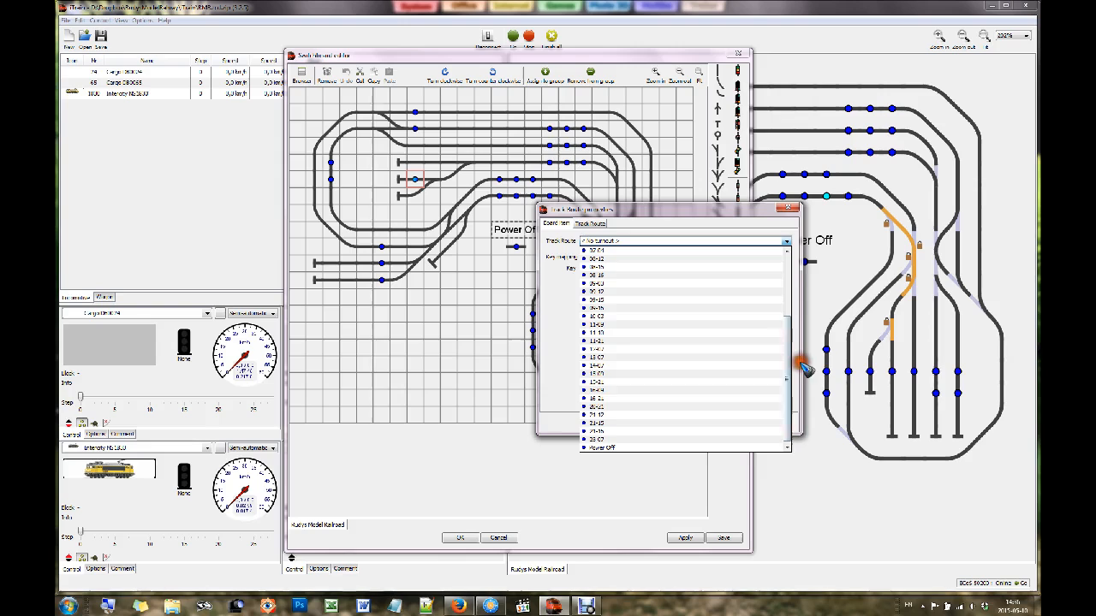
left_click(616, 409)
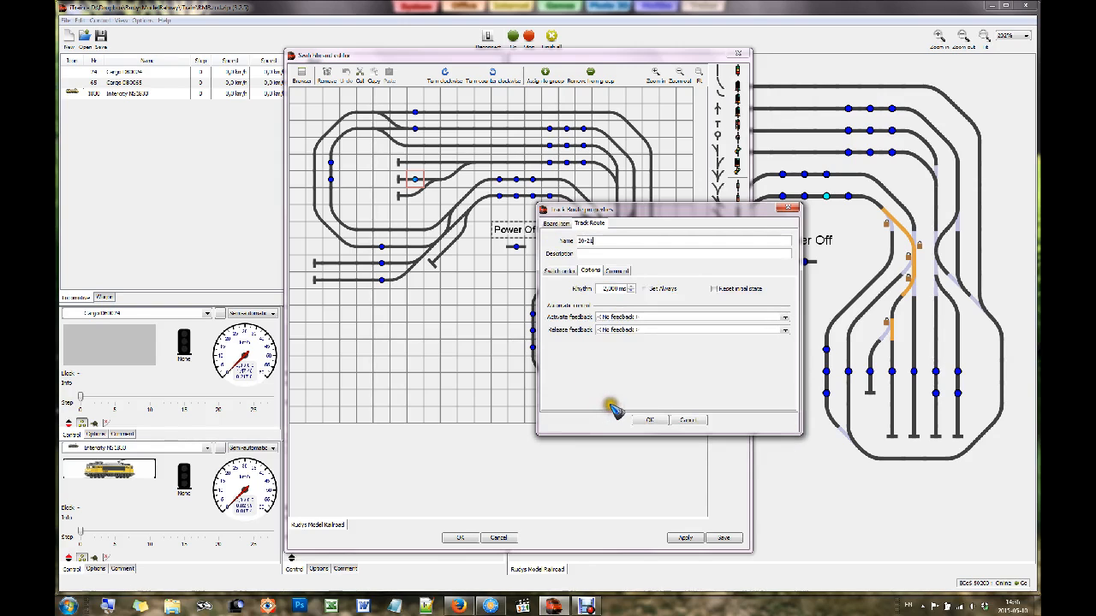
left_click(656, 421)
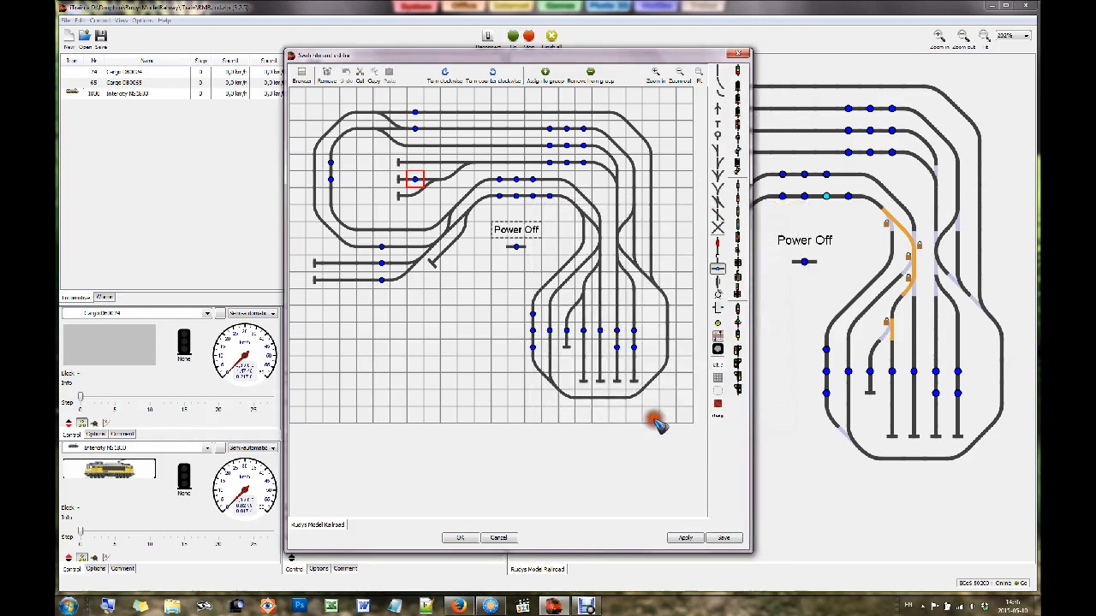
left_click(460, 538)
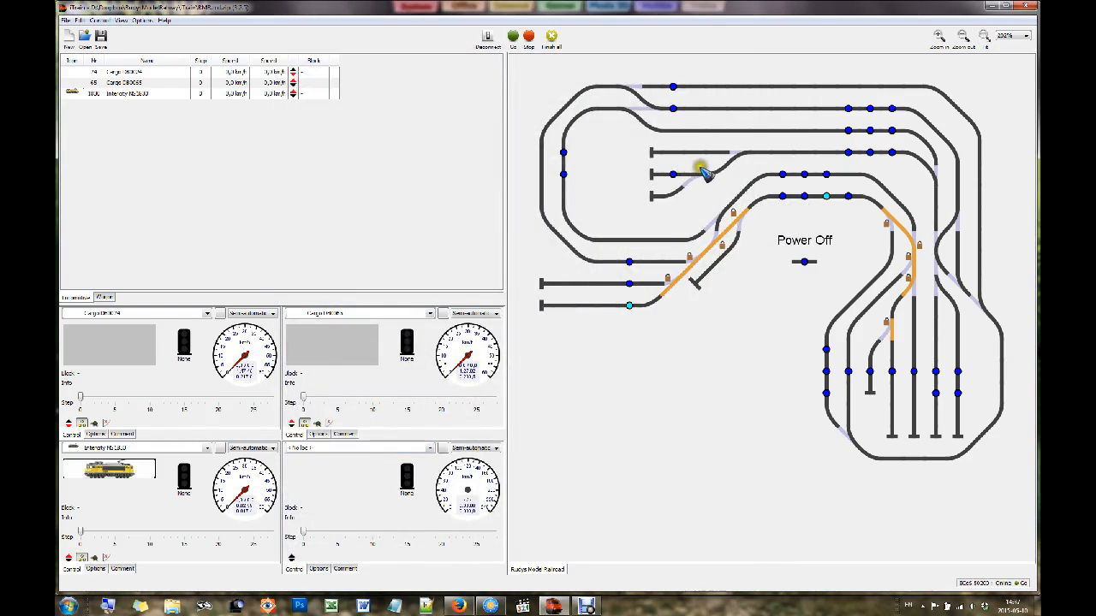
Try out route 20-21 by activating and releasing it from its element on the middle siding.
left_click(690, 178)
left_click(674, 176)
left_click(674, 174)
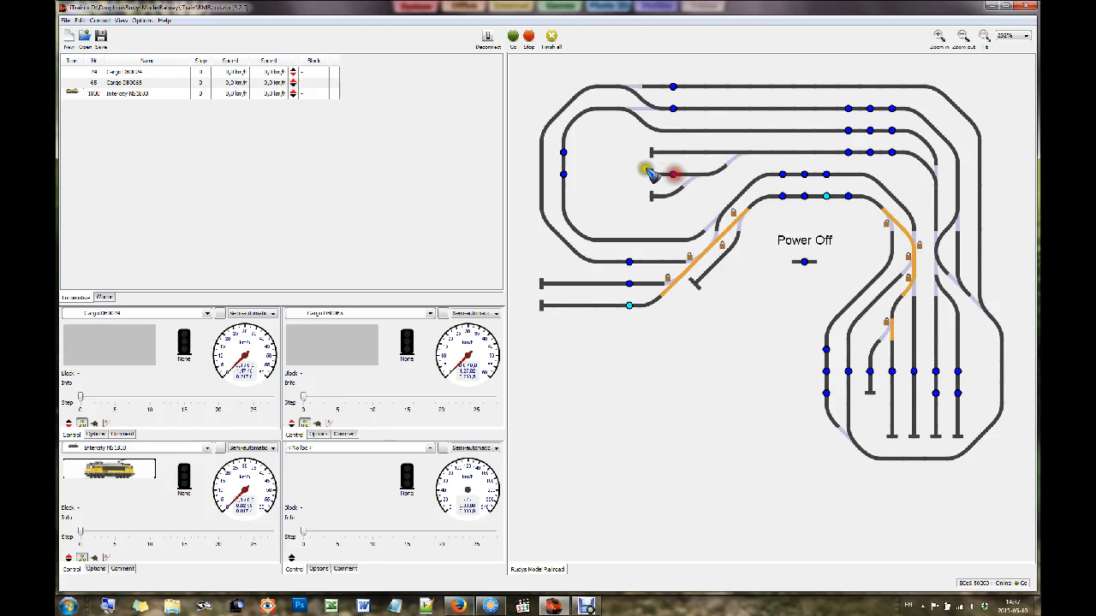
Set turnout 10 to Branch in the switch order of route 20-21, apply the change and close the track route editor.
left_click(79, 19)
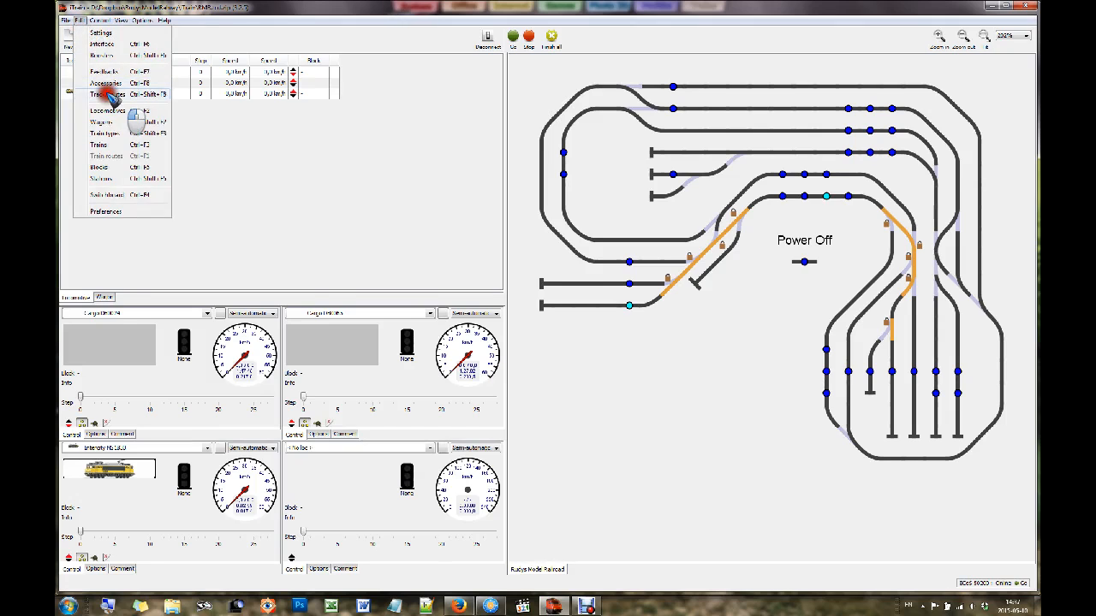
left_click(126, 114)
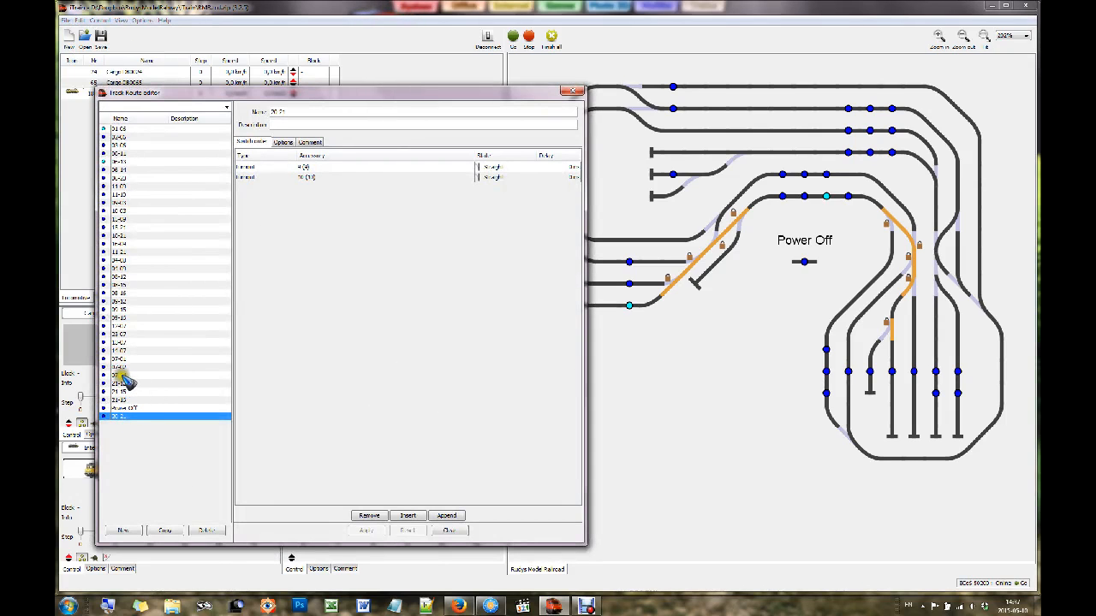
left_click(490, 176)
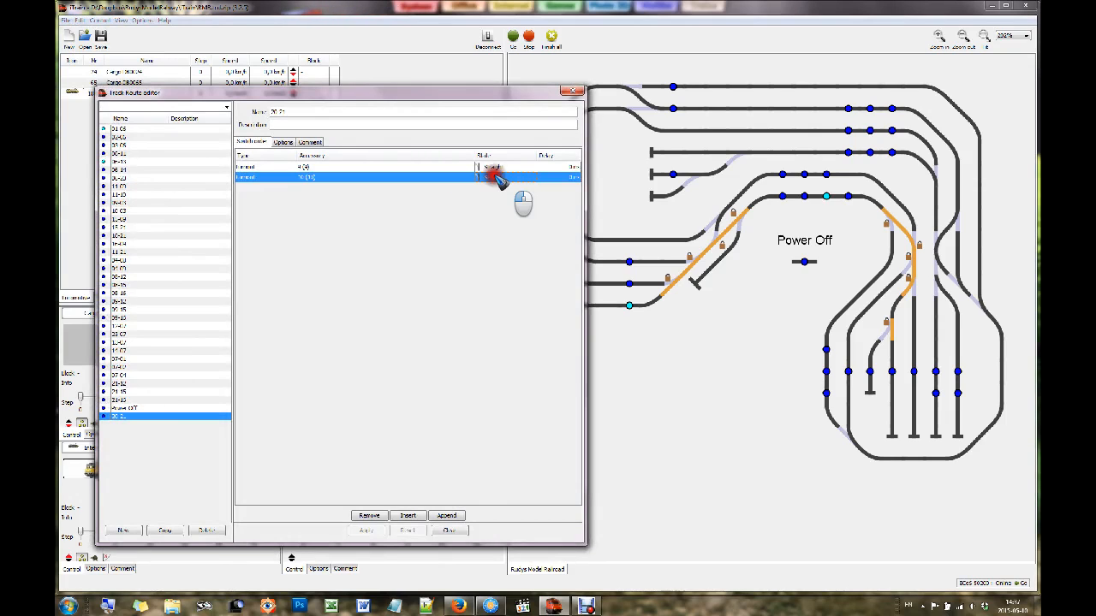
left_click(505, 195)
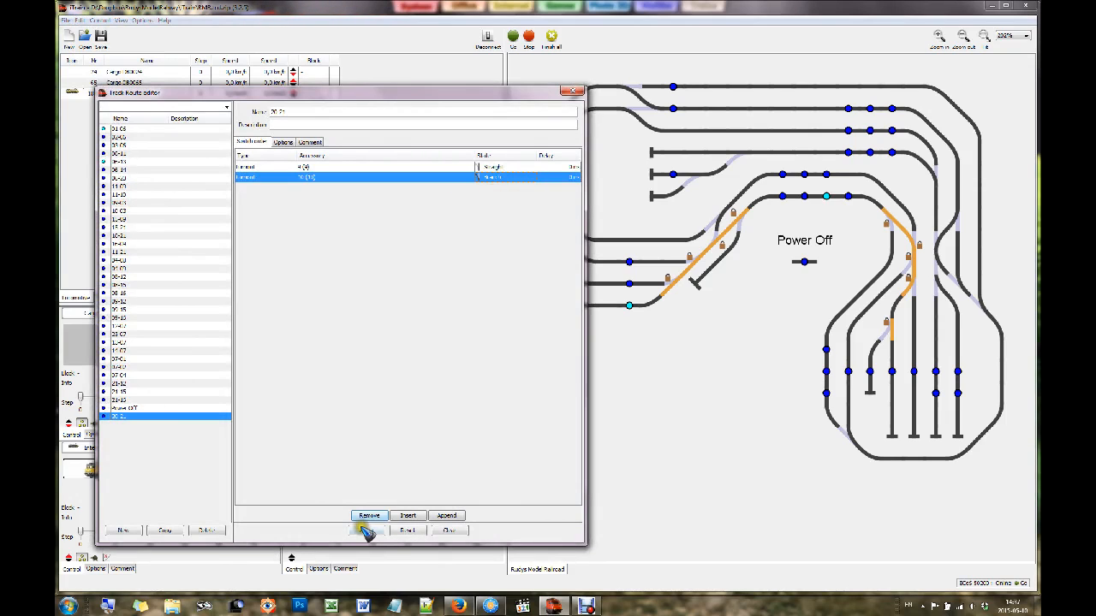
left_click(364, 531)
left_click(572, 90)
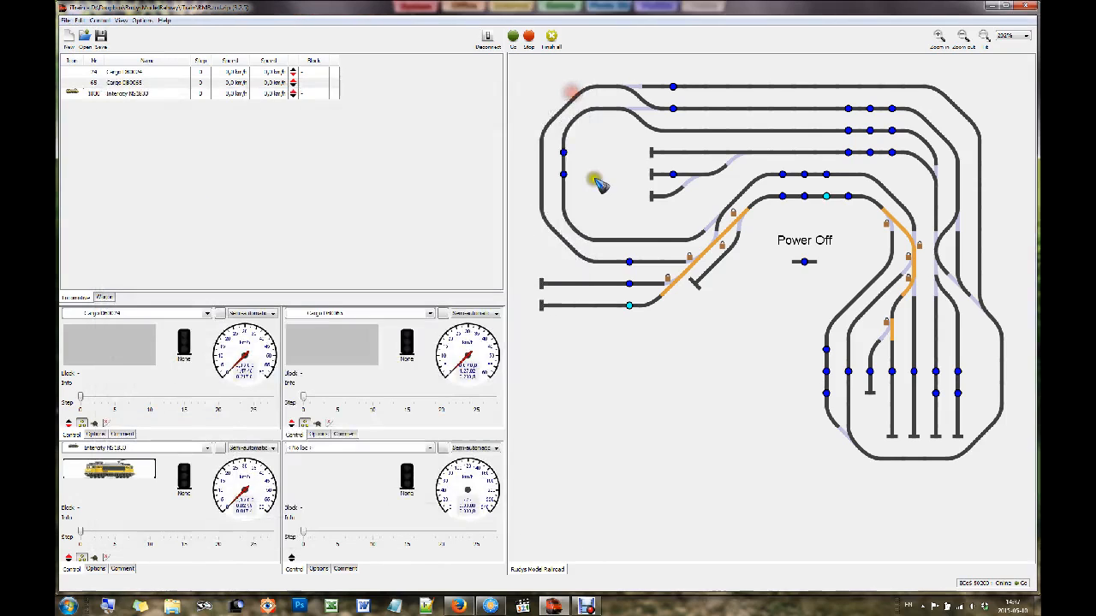
Activate the corrected route 20-21 from its element on the middle siding.
left_click(673, 175)
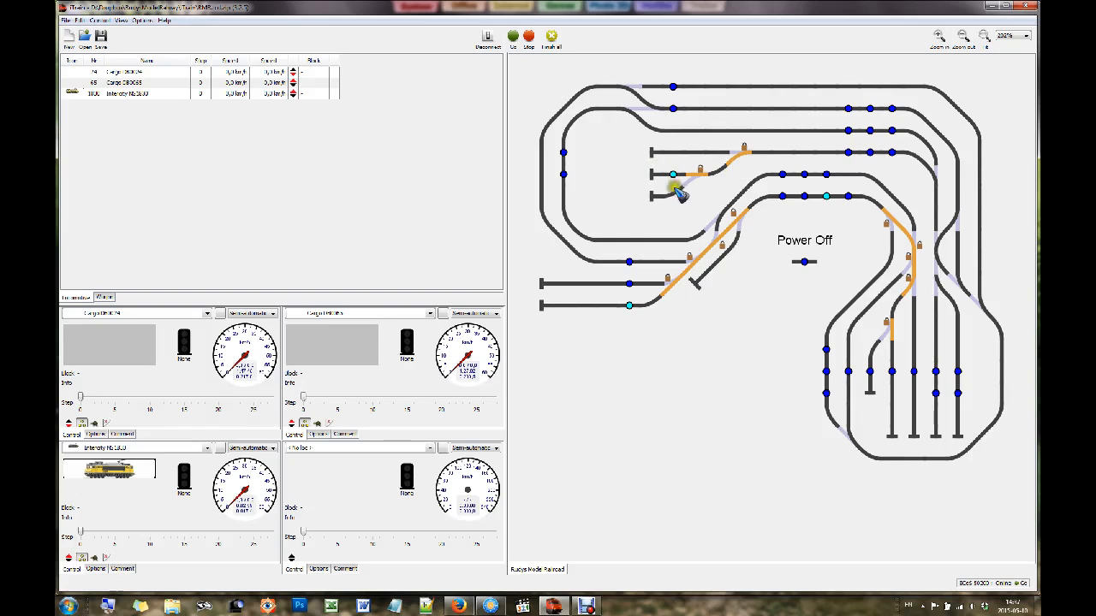
left_click(702, 366)
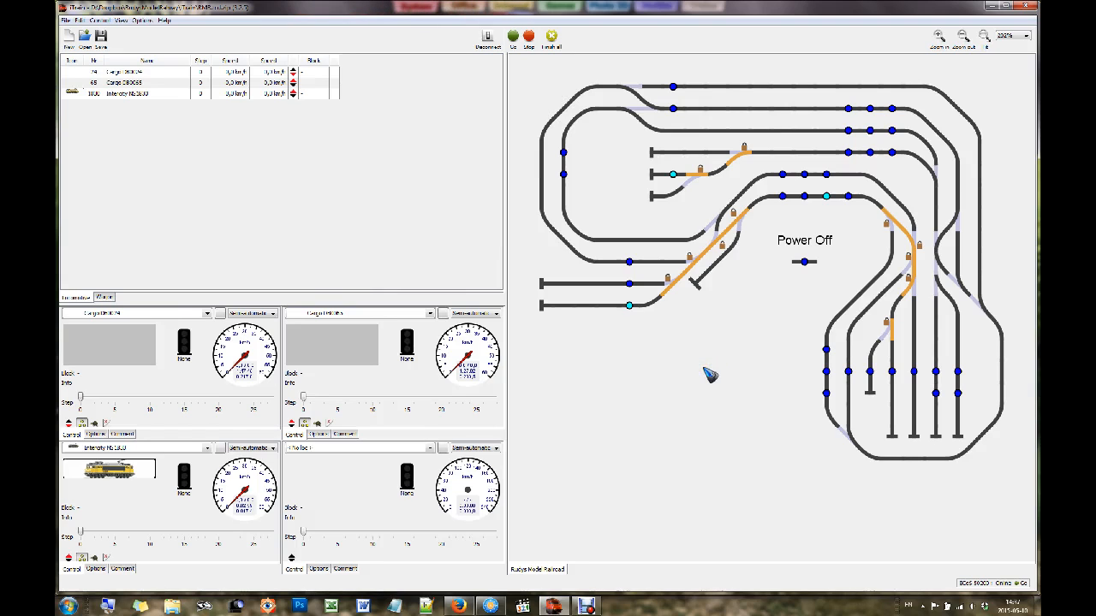